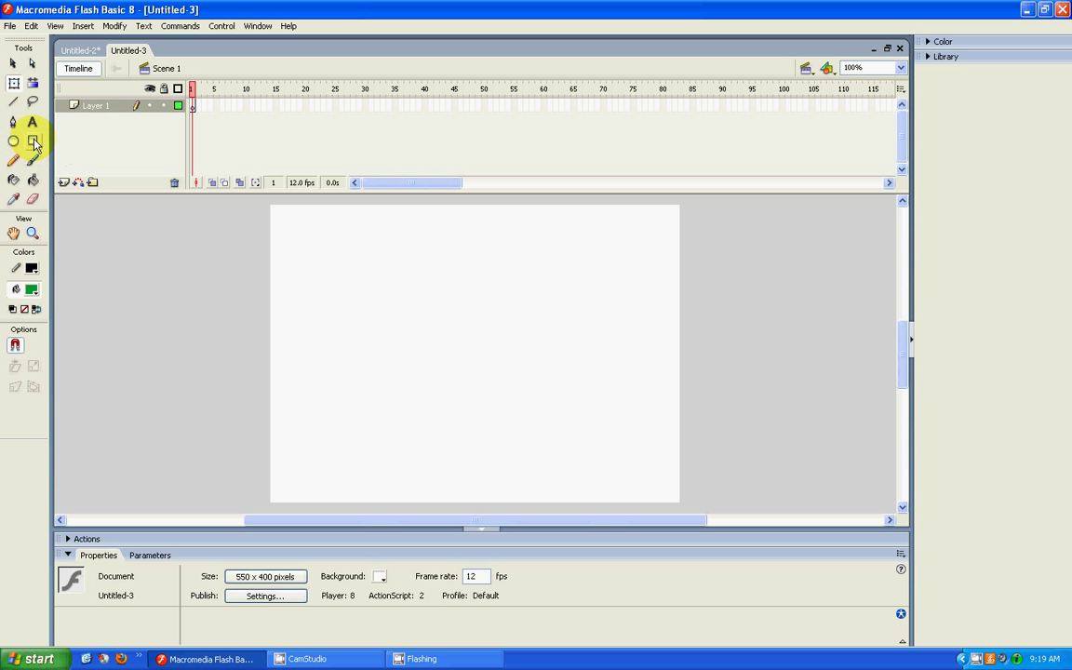
Draw a wide green ground rectangle along the stage bottom, name its layer 'bottom', and add a new layer.
click(34, 141)
mouse_move(233, 440)
mouse_down()
mouse_move(751, 510)
mouse_move(734, 513)
mouse_up()
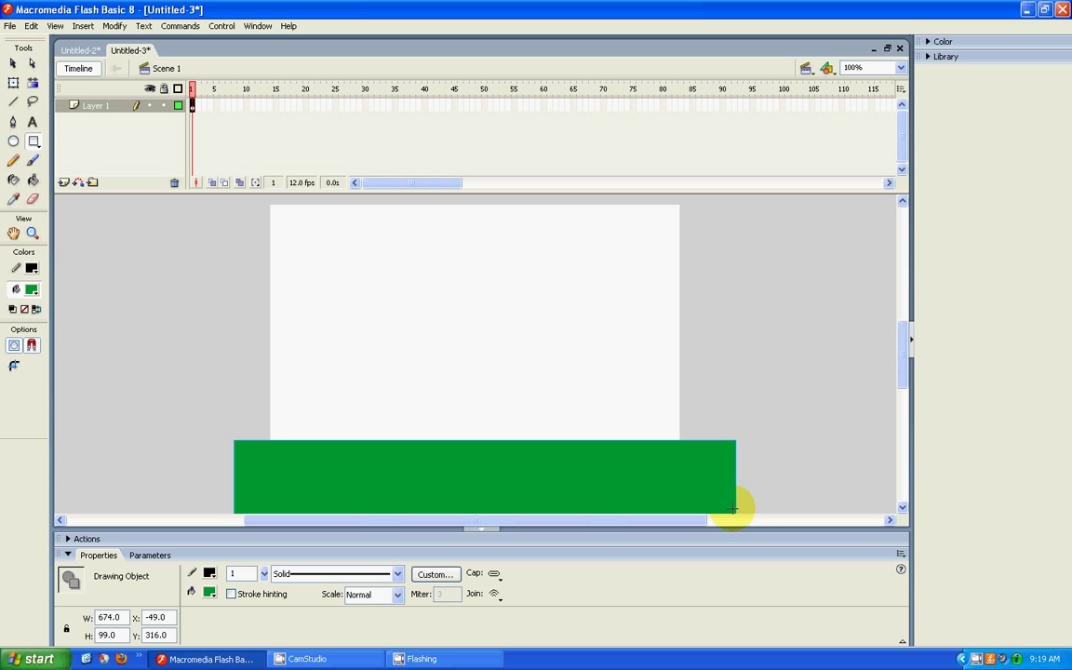
double_click(97, 105)
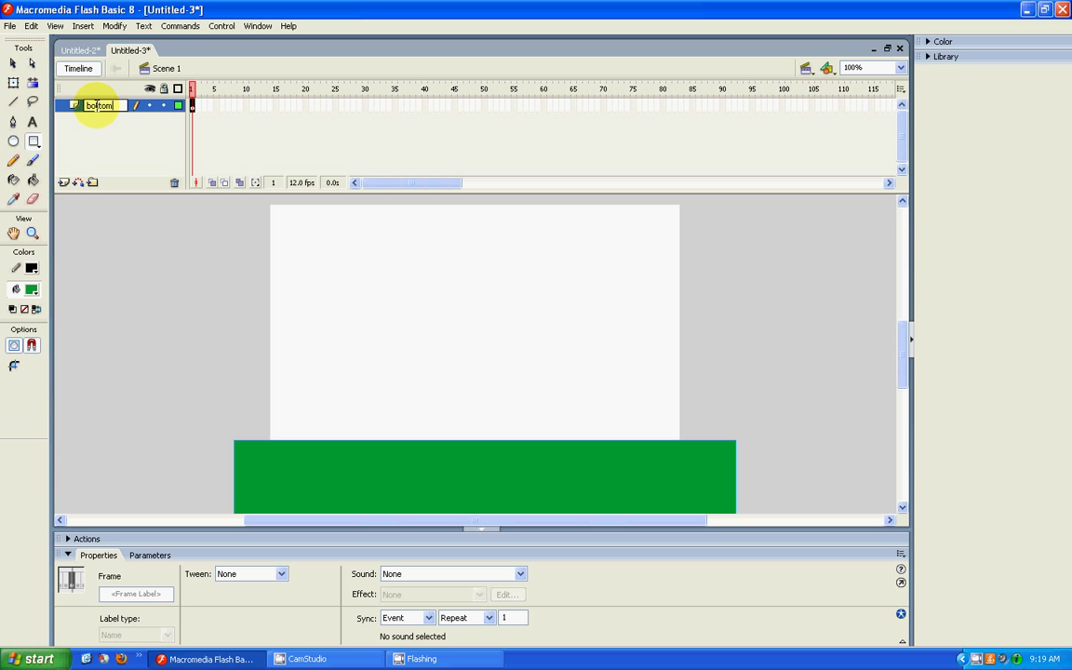
text(bottom)
key(Return)
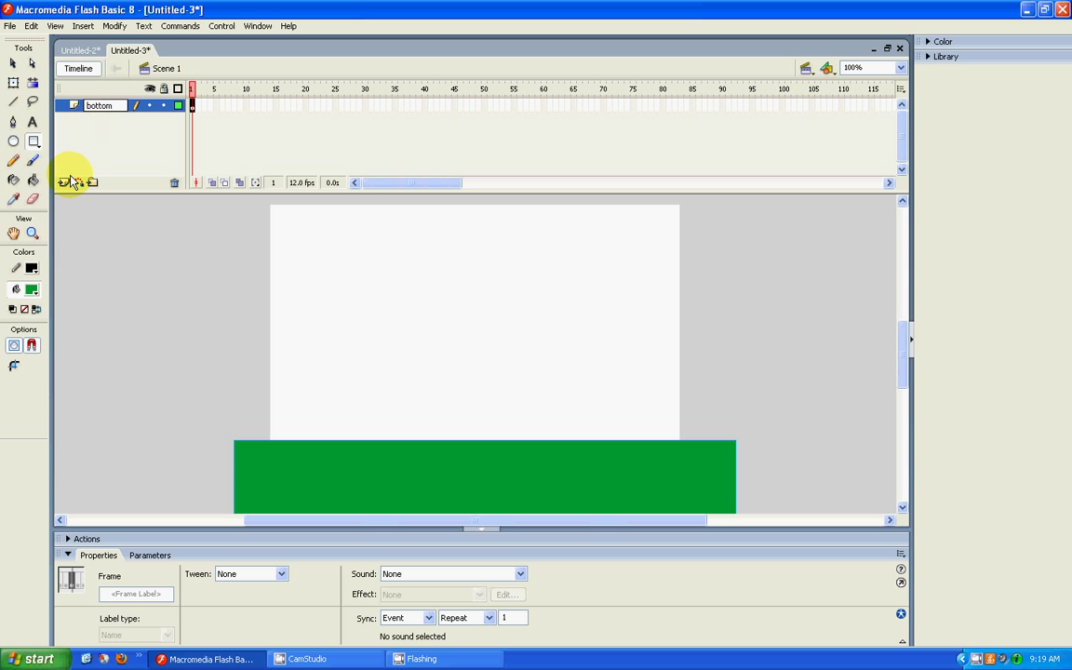
click(65, 182)
Name the new layer 'ball' and set the fill colour to blue.
double_click(93, 106)
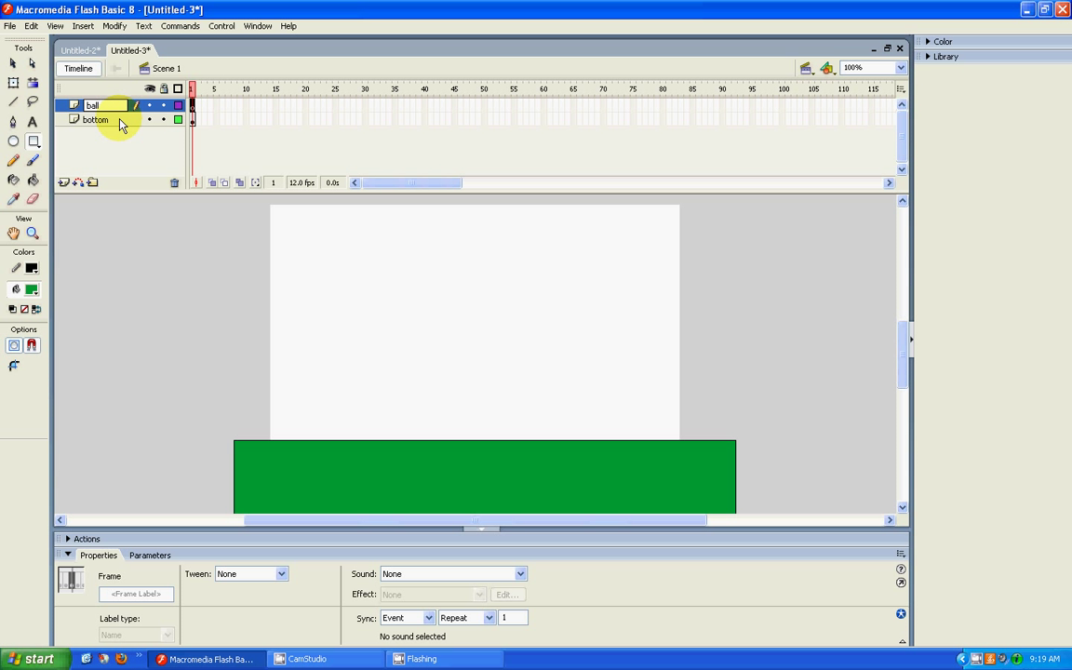
click(33, 298)
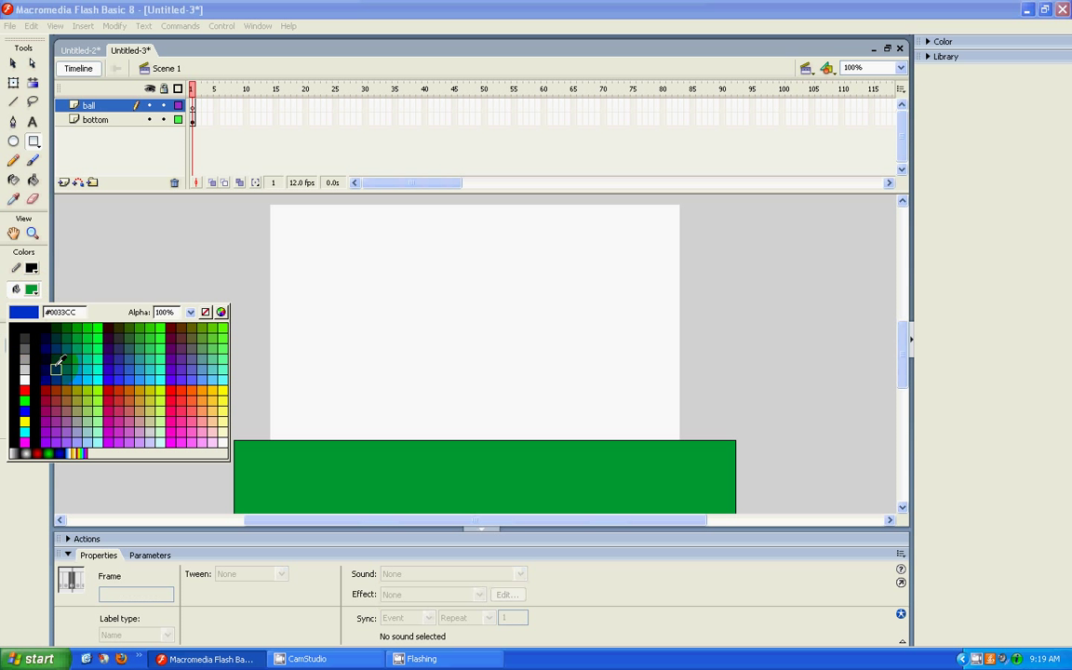
click(59, 340)
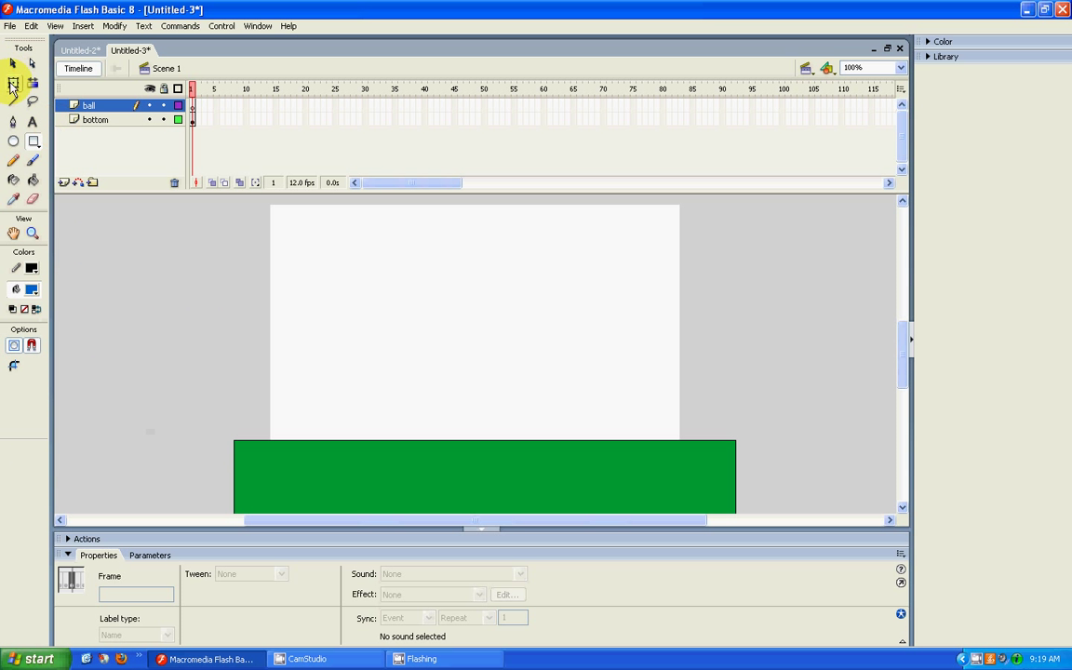
Draw a 69.5 by 69.5 blue circle in the upper-left of the stage and select it.
click(14, 142)
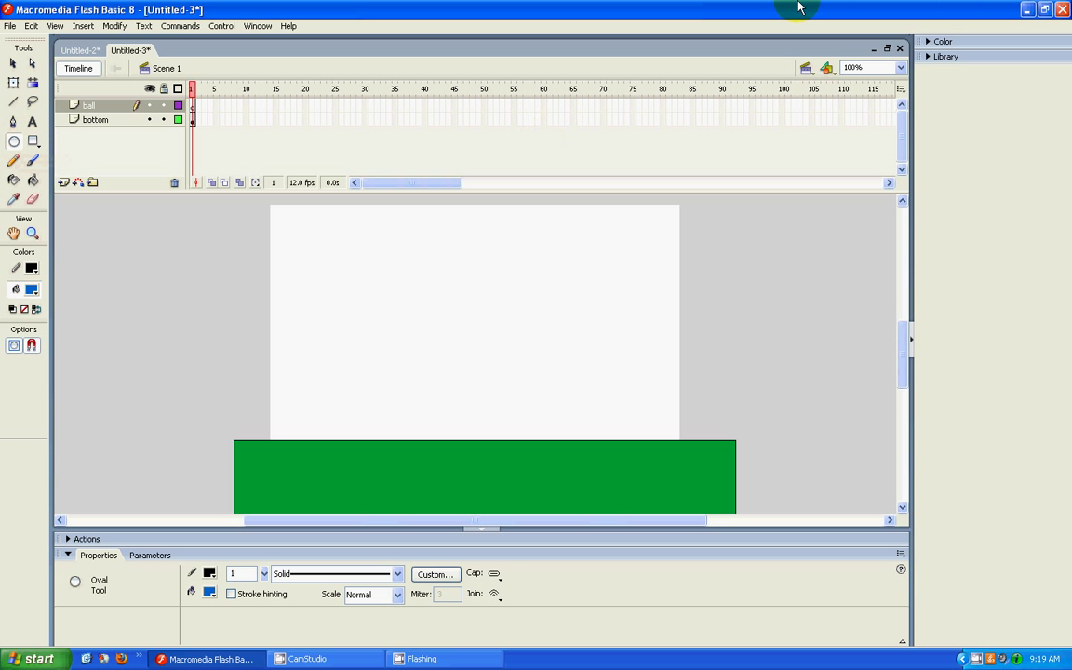
drag(307, 275, 348, 315)
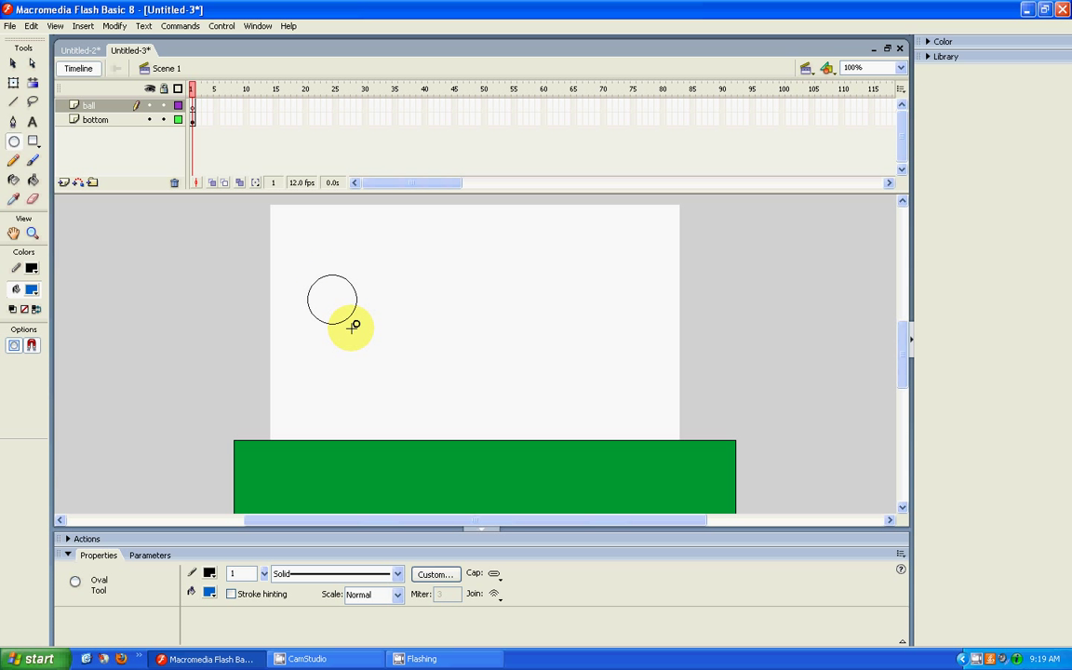
drag(358, 328, 359, 327)
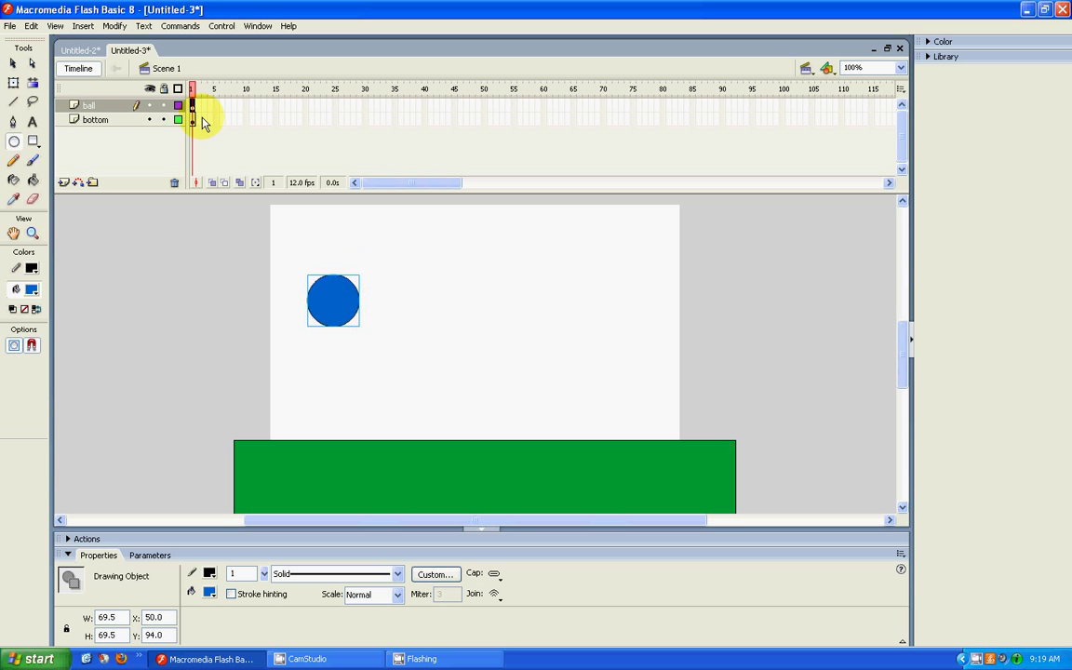
click(12, 65)
drag(305, 258, 419, 370)
Convert the selected blue circle into a Graphic symbol named 'ball'.
right_click(331, 301)
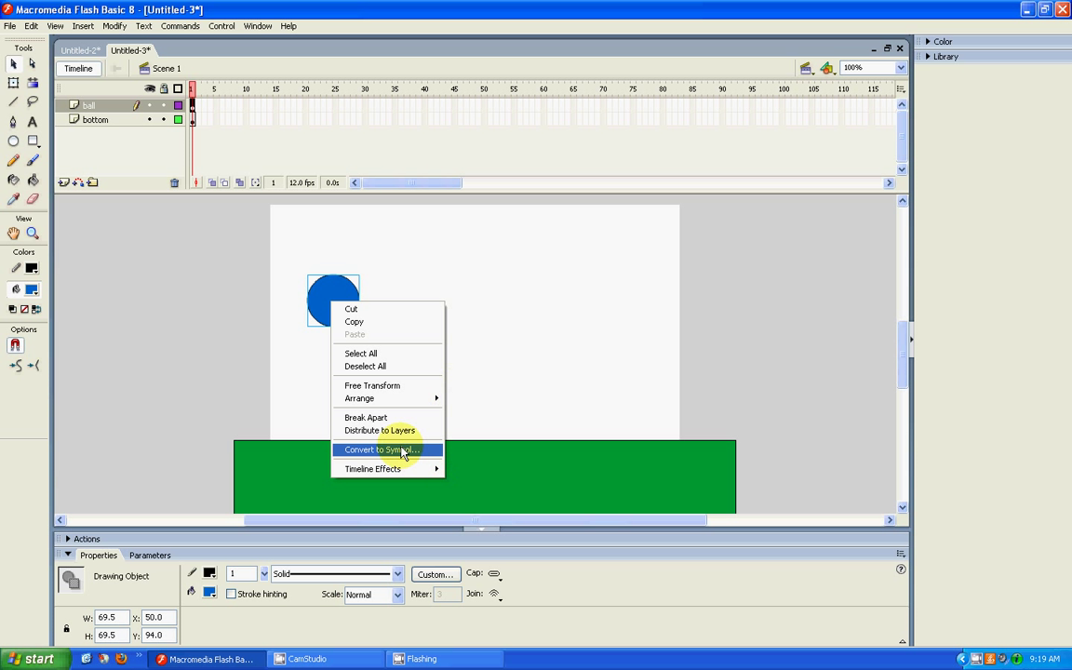
click(412, 451)
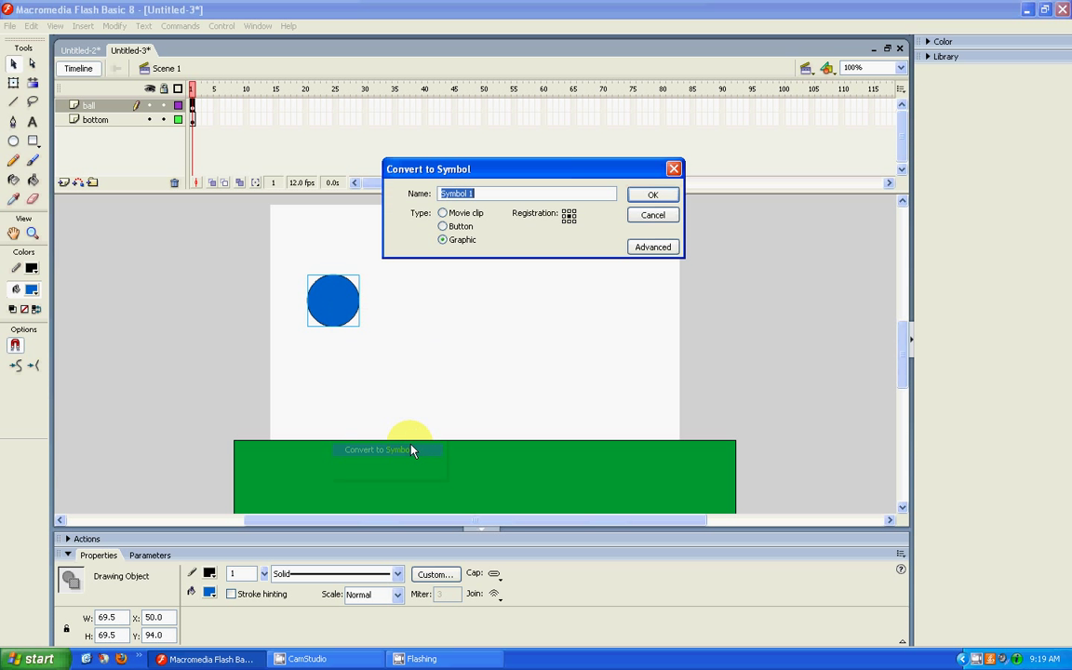
key(BackSpace)
text(ball)
click(652, 196)
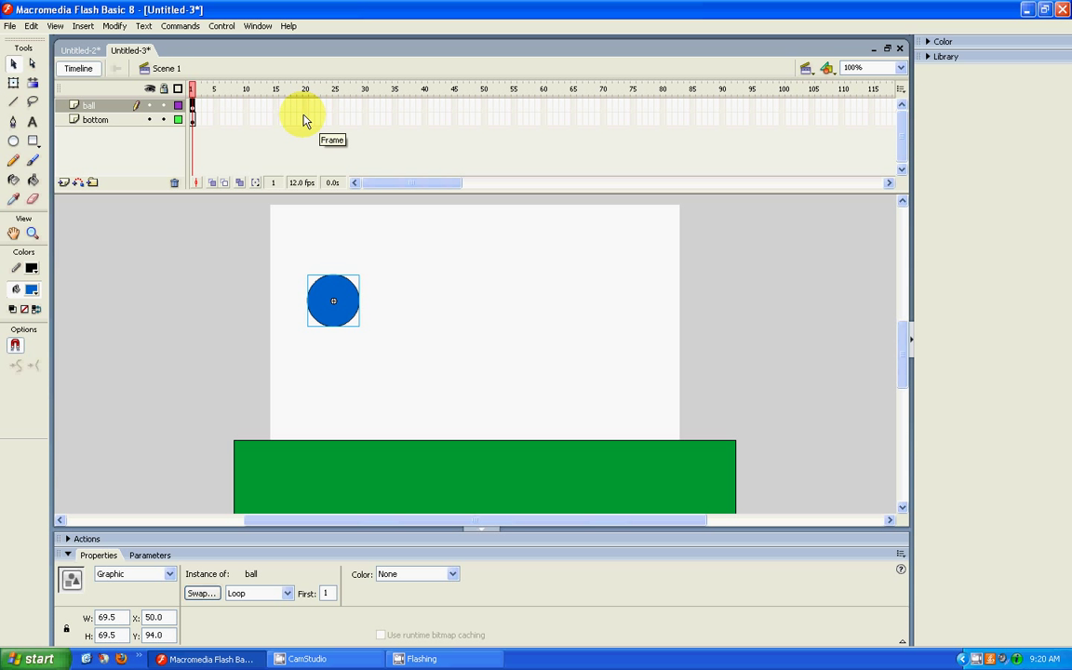
Extend the bottom layer to frame 30 with a frame and give the ball layer a keyframe at frame 30.
click(363, 119)
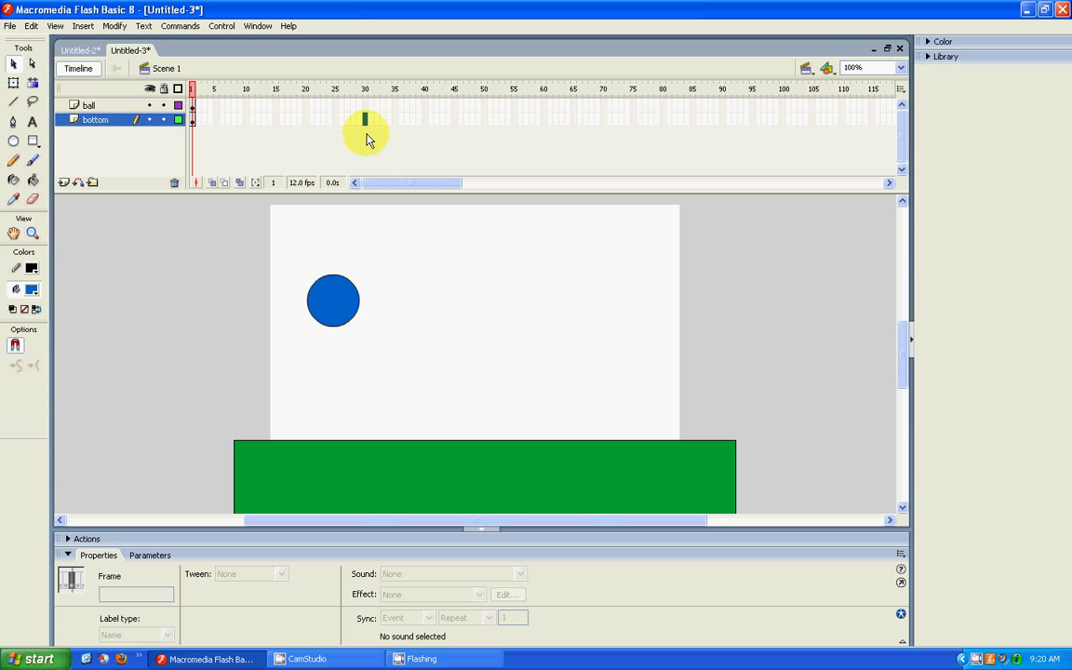
key(F5)
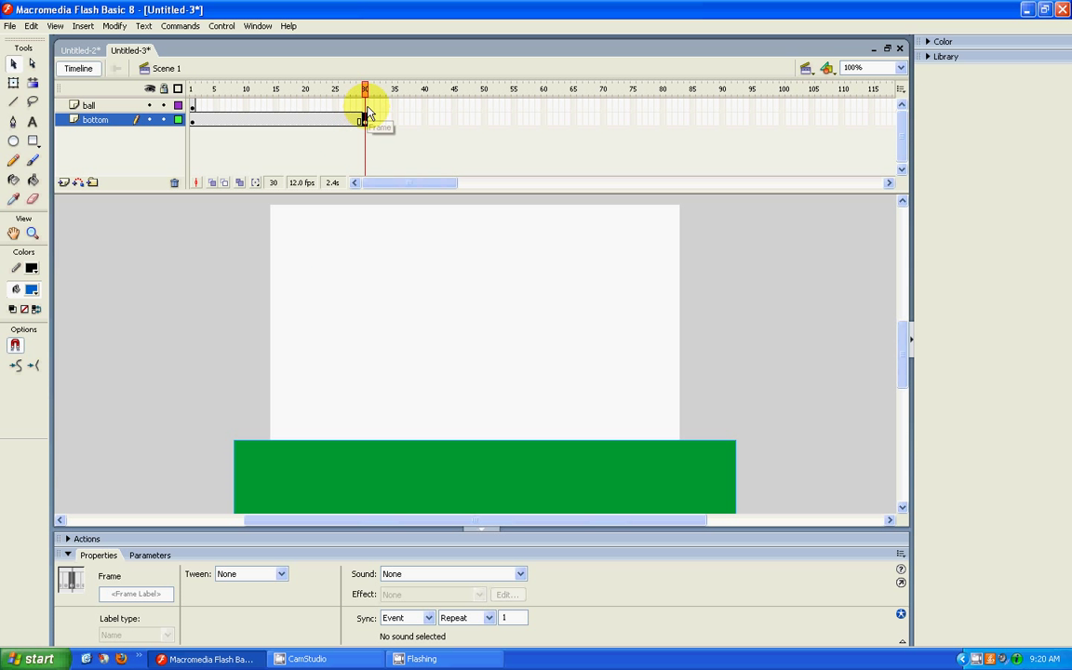
click(364, 105)
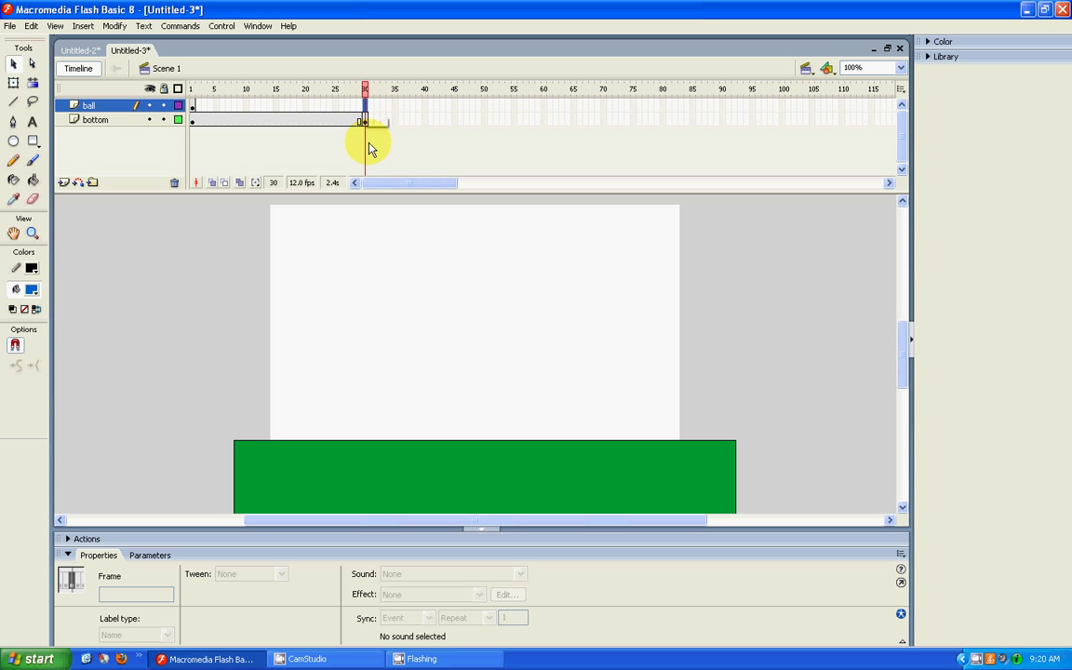
key(F6)
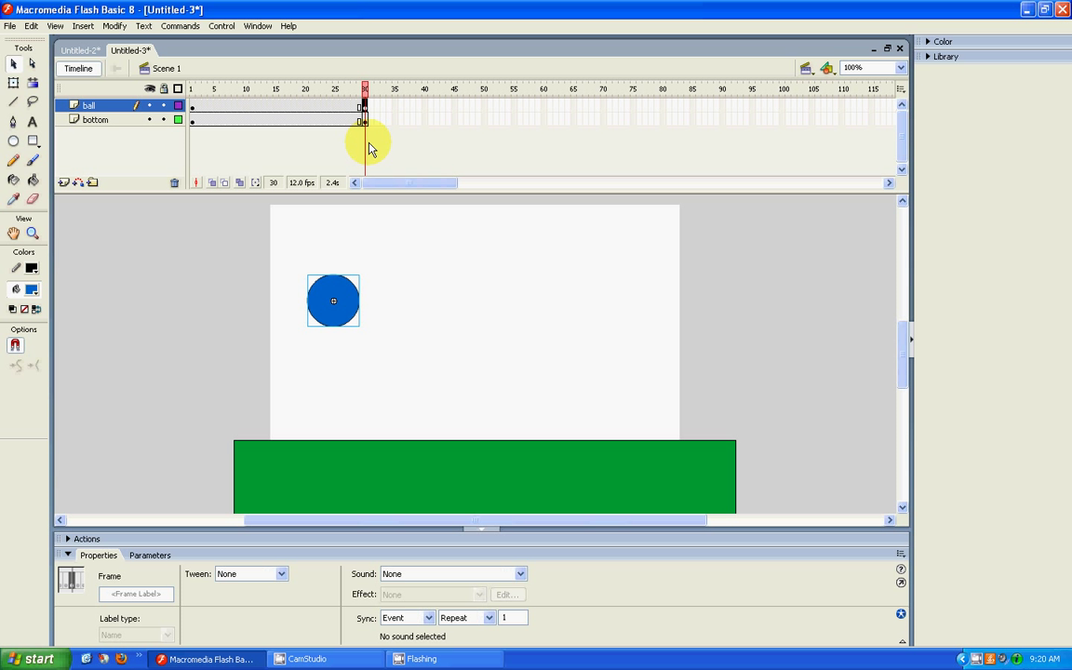
click(192, 106)
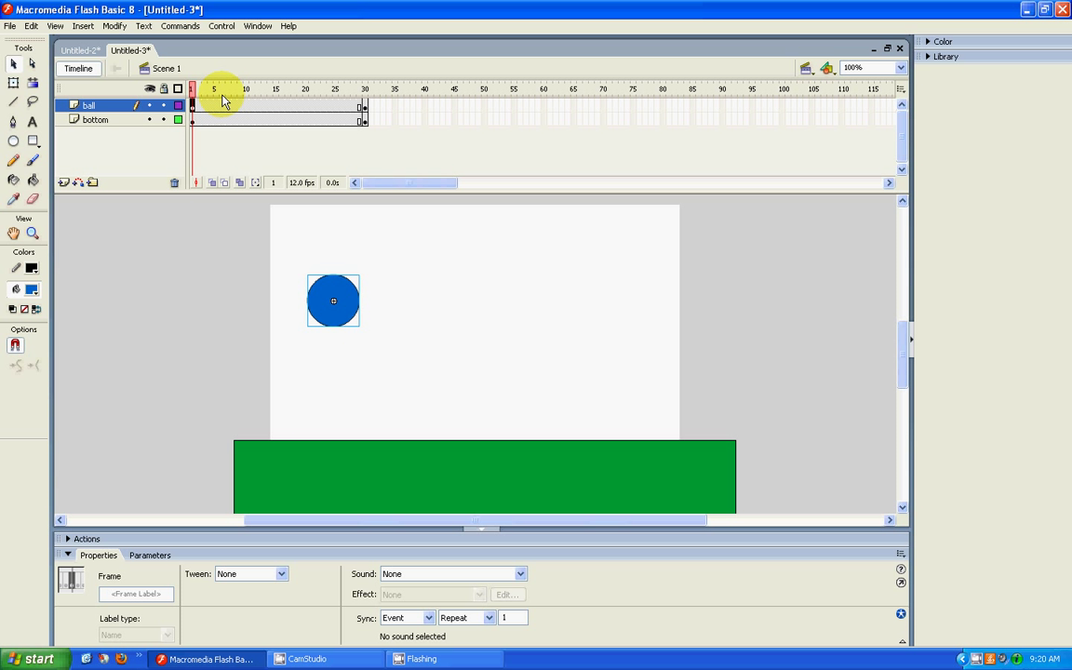
click(222, 106)
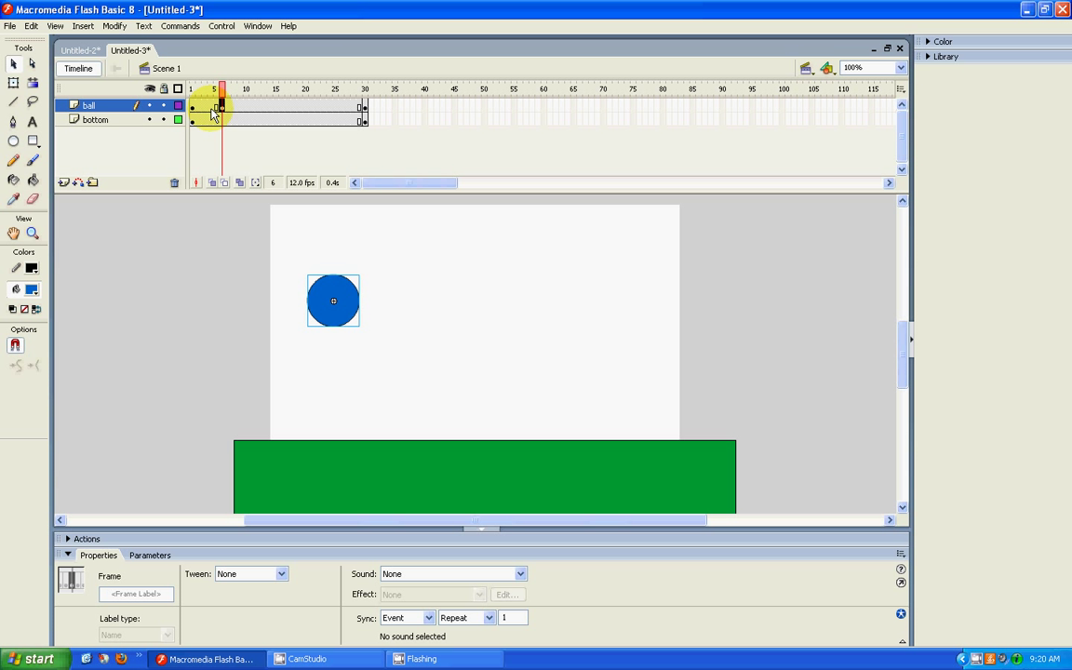
Drop the ball onto the ground at frame 5 and lift it up and right at frame 11.
click(193, 107)
click(214, 106)
drag(331, 300, 343, 413)
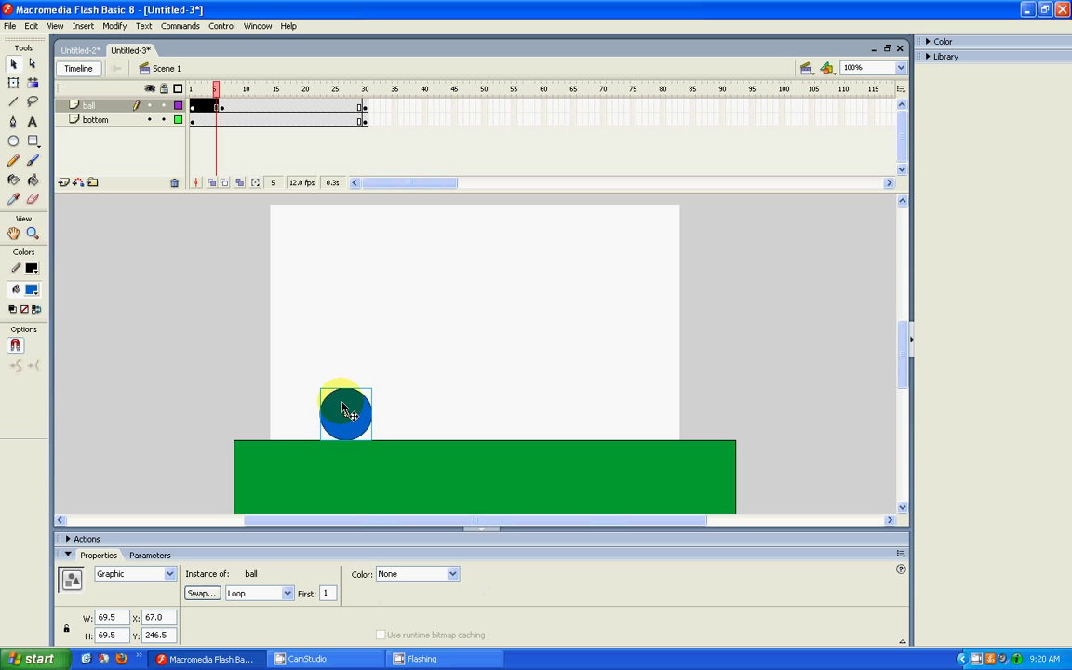
click(249, 89)
key(F6)
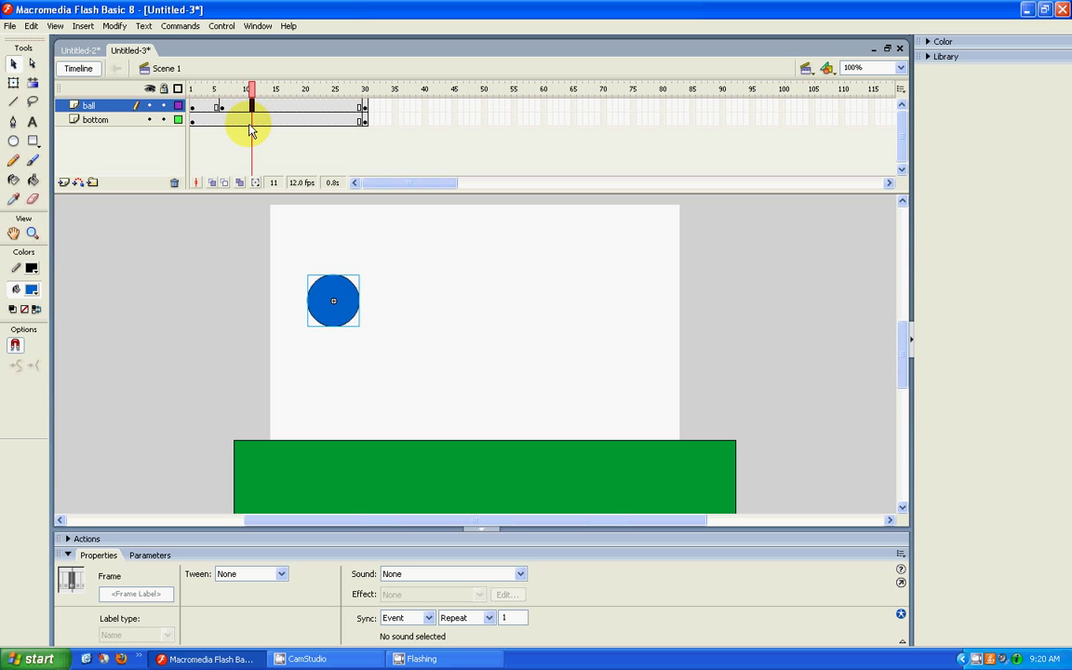
drag(331, 319, 401, 325)
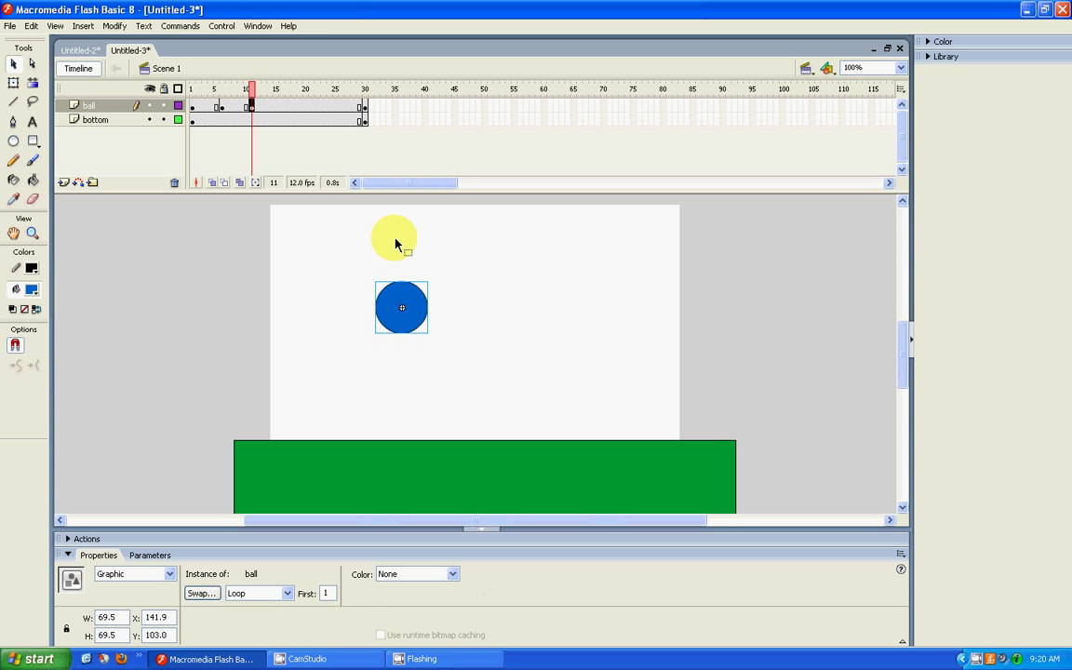
Add a frame 16 keyframe with the ball landing on the ground further right.
click(280, 106)
key(F6)
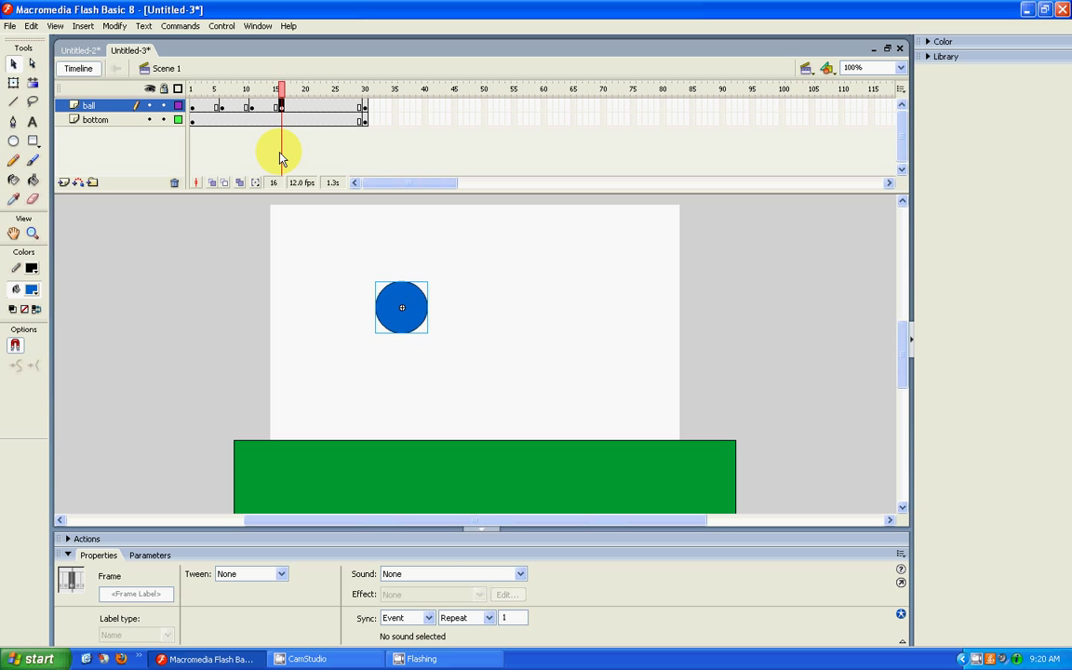
drag(411, 321, 479, 426)
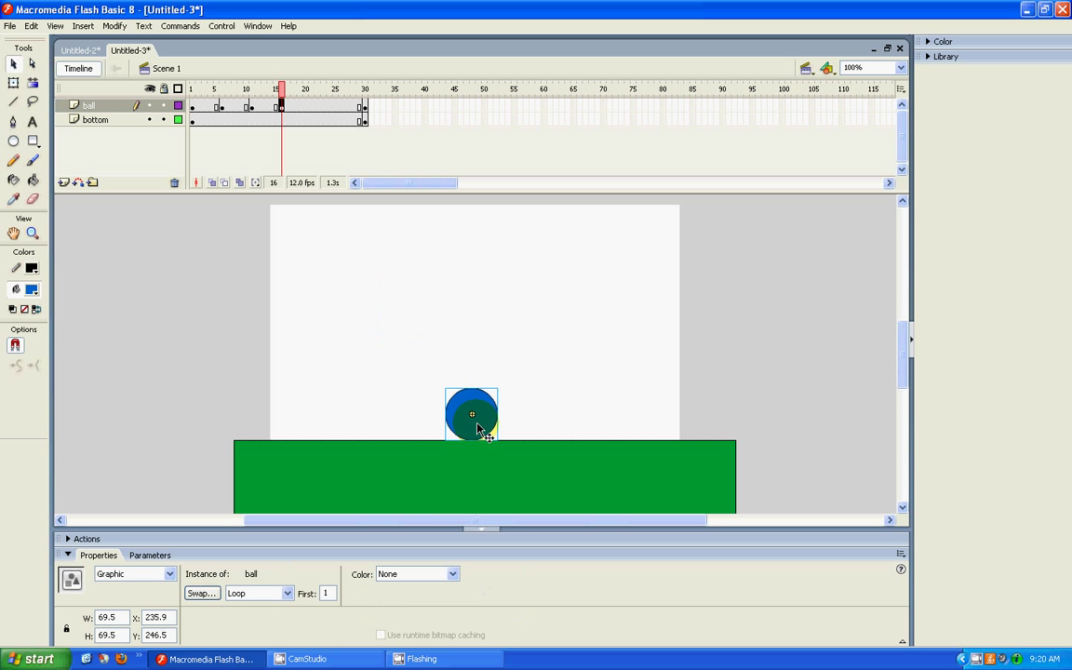
click(311, 106)
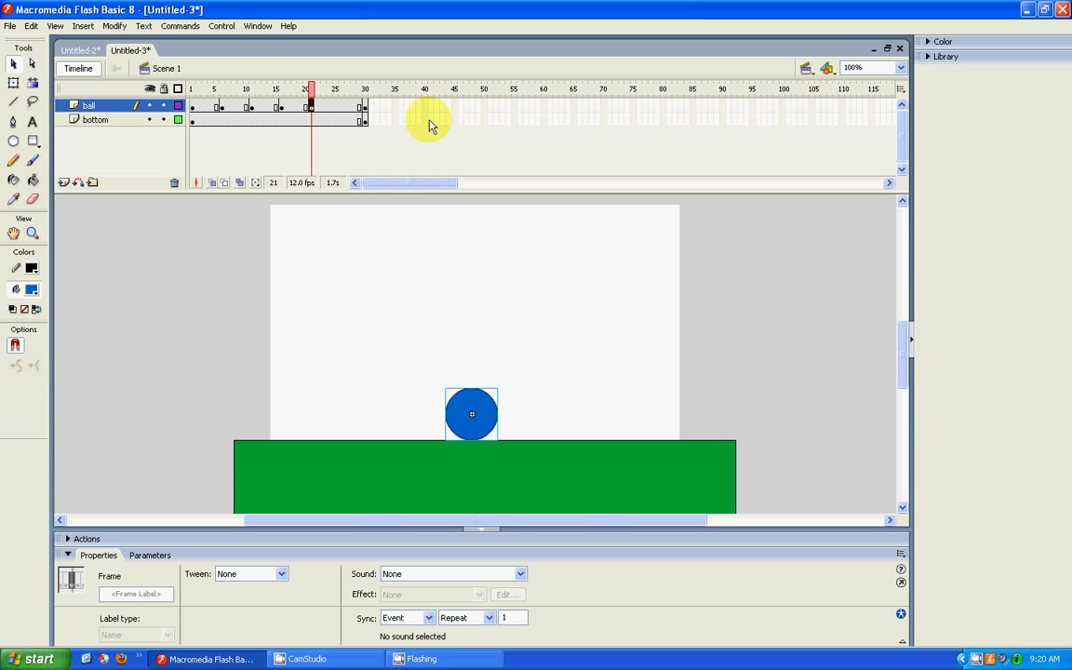
click(340, 107)
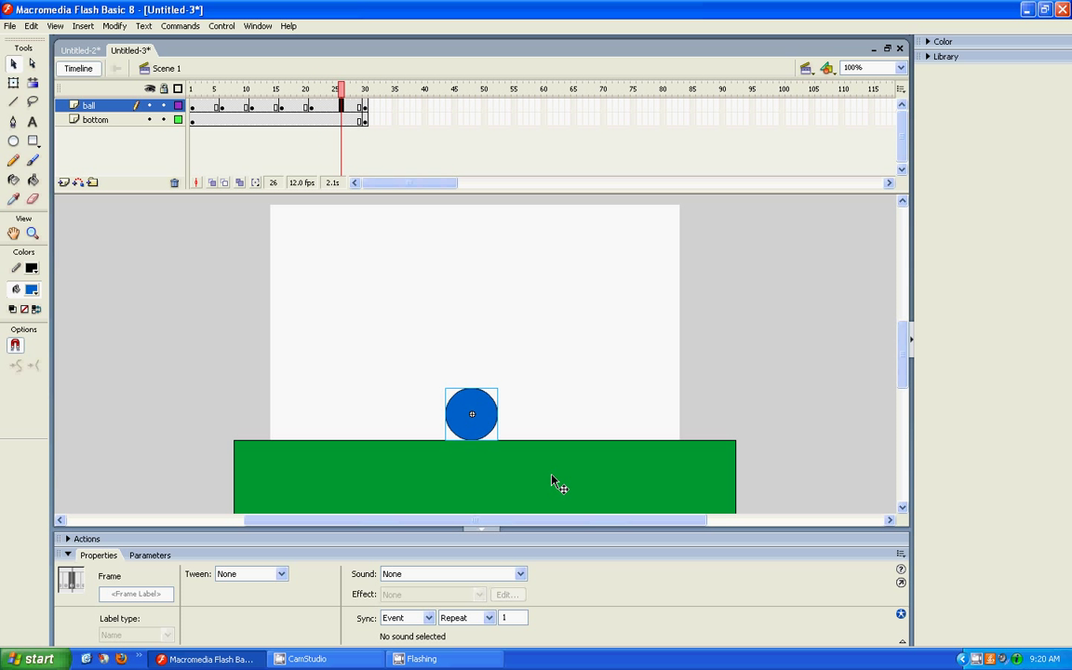
click(491, 432)
click(279, 104)
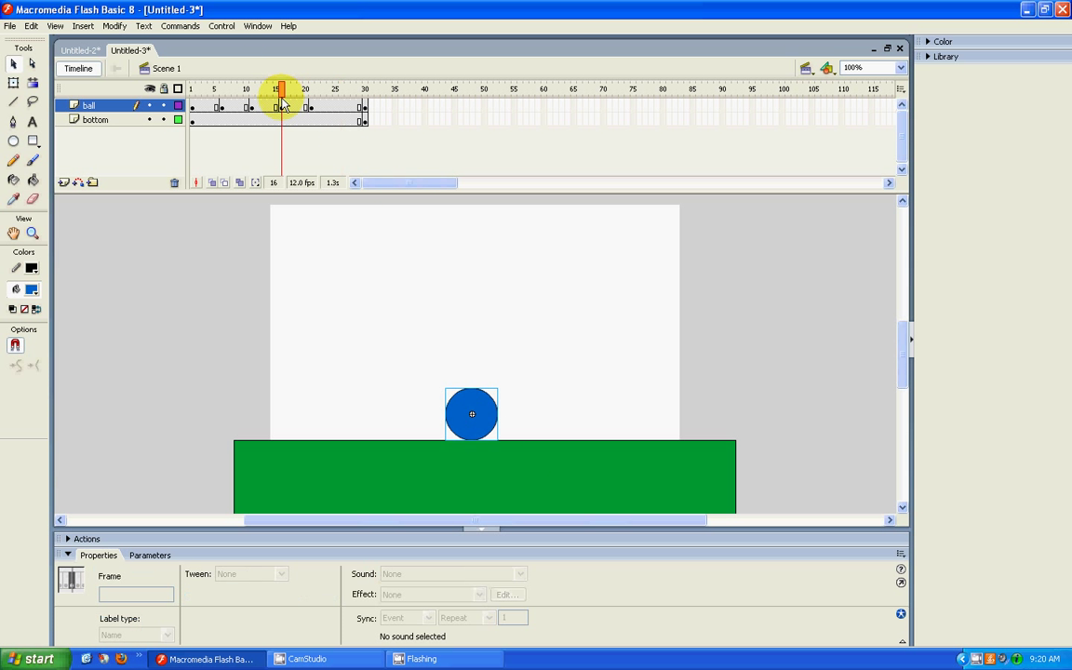
click(310, 107)
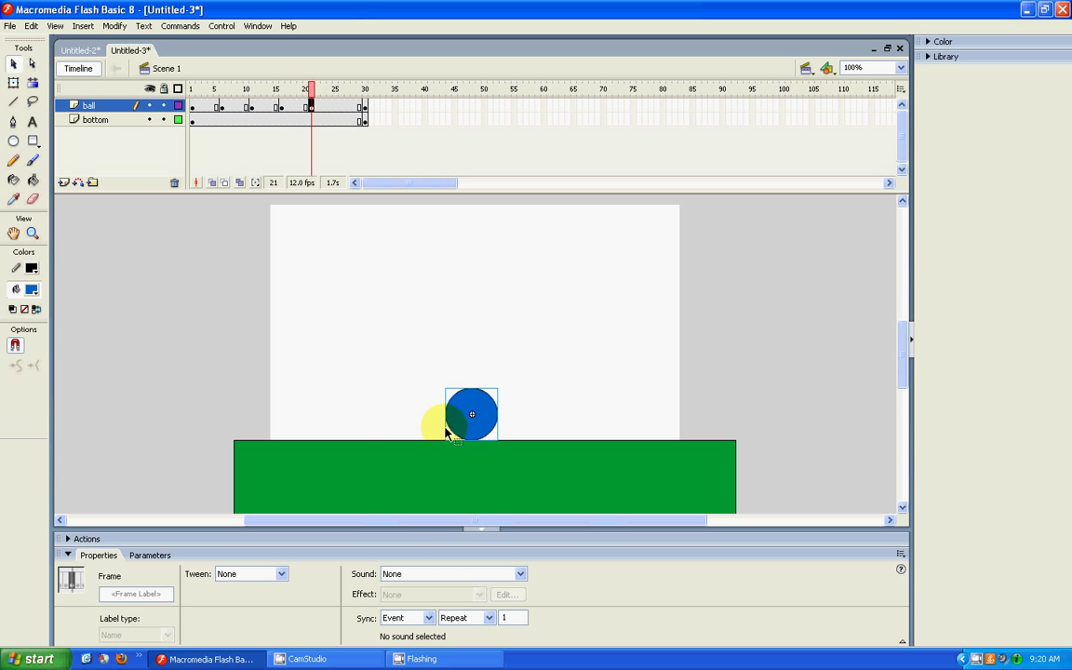
Raise the ball mid-stage at frame 21, land it at frame 25, and end upper-right at frame 30.
drag(456, 417, 490, 330)
click(335, 105)
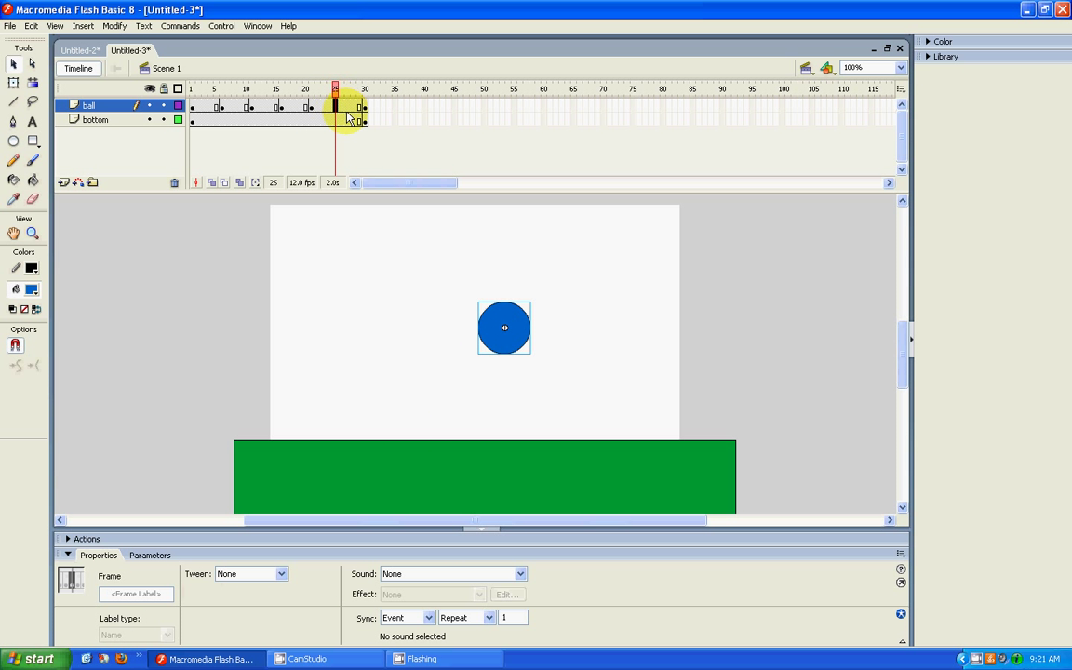
drag(507, 316, 603, 410)
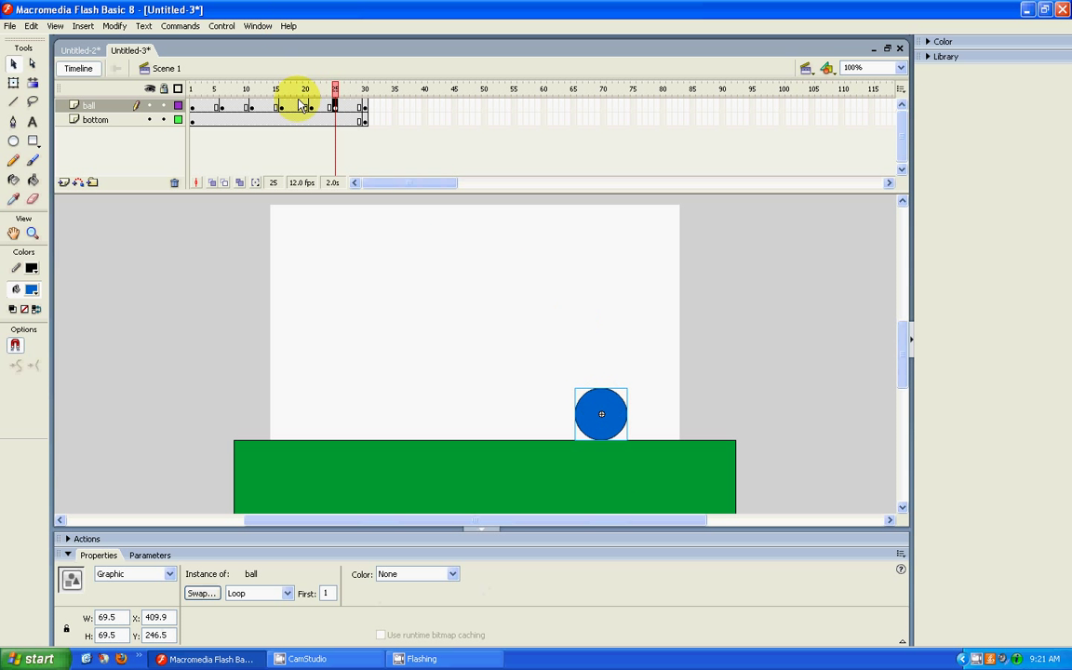
click(363, 105)
drag(363, 303, 677, 312)
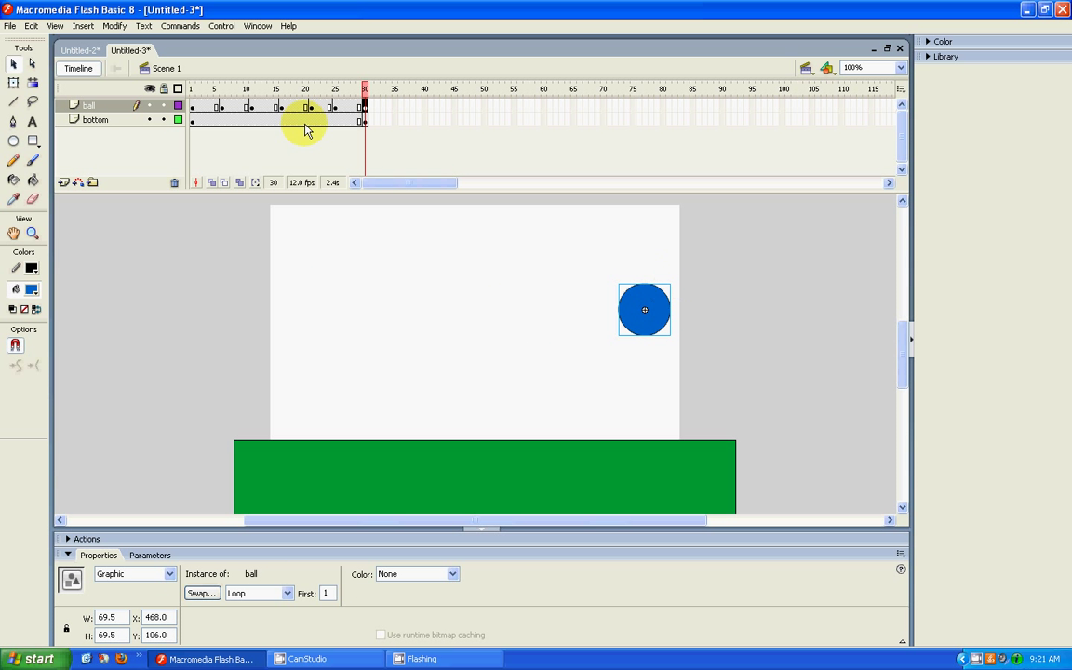
click(215, 106)
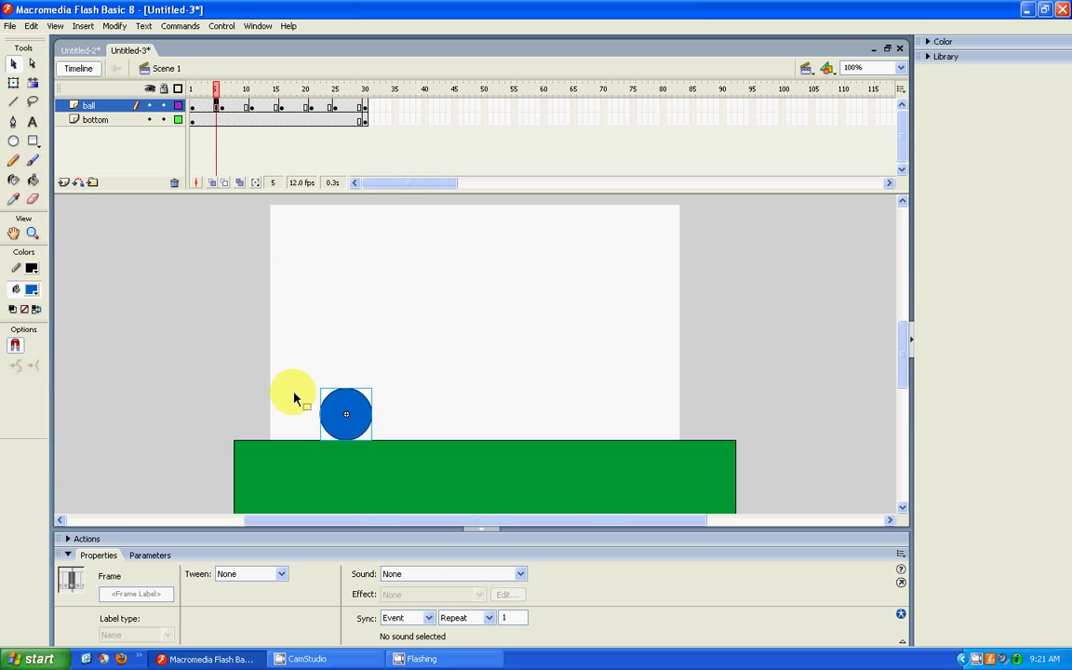
Squash the ball against the ground at frame 5 and shift the mid-air ball right at frame 10.
click(193, 107)
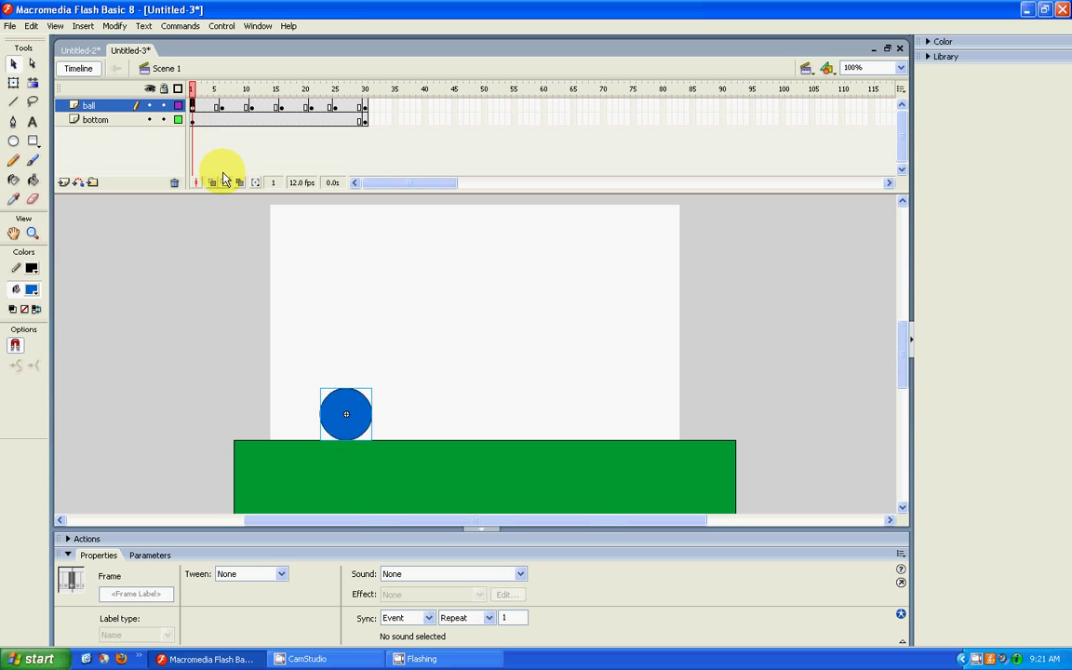
click(215, 106)
click(11, 83)
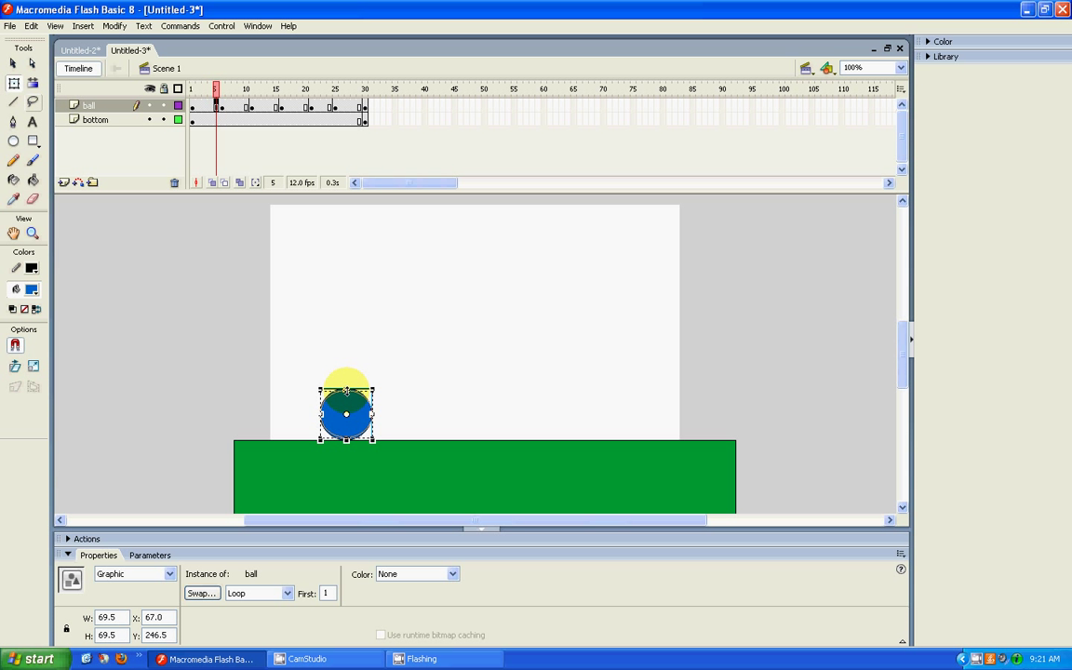
drag(346, 390, 346, 402)
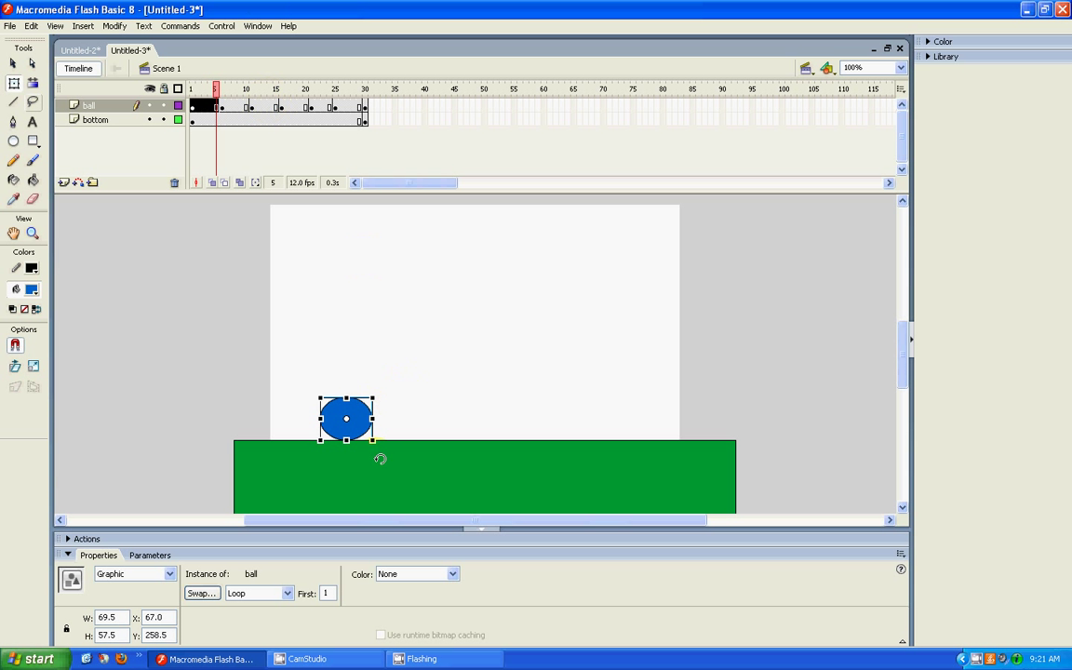
click(247, 107)
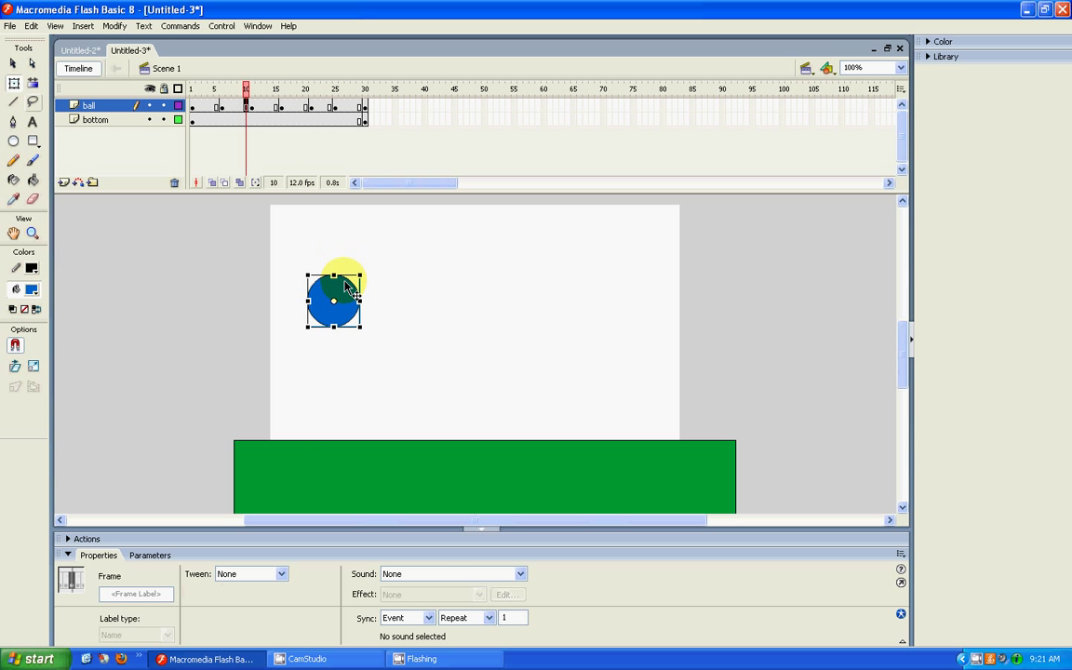
drag(343, 296, 391, 296)
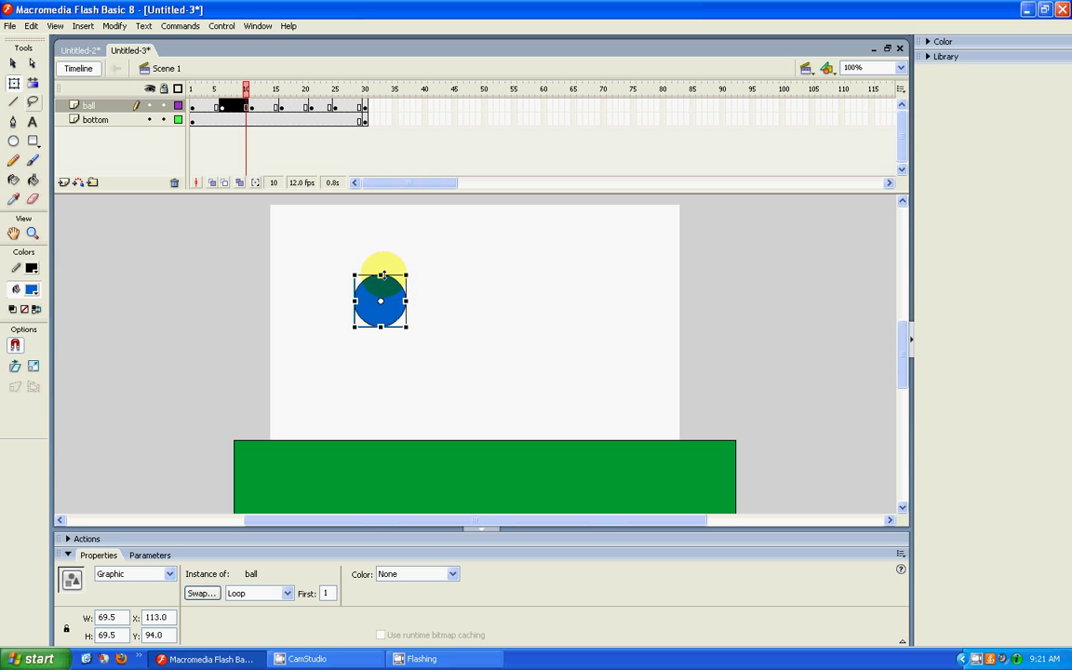
Land the ball at height 61.5 at frame 15, raise it at frame 20, and squash it to 59.5 at frame 25.
click(277, 107)
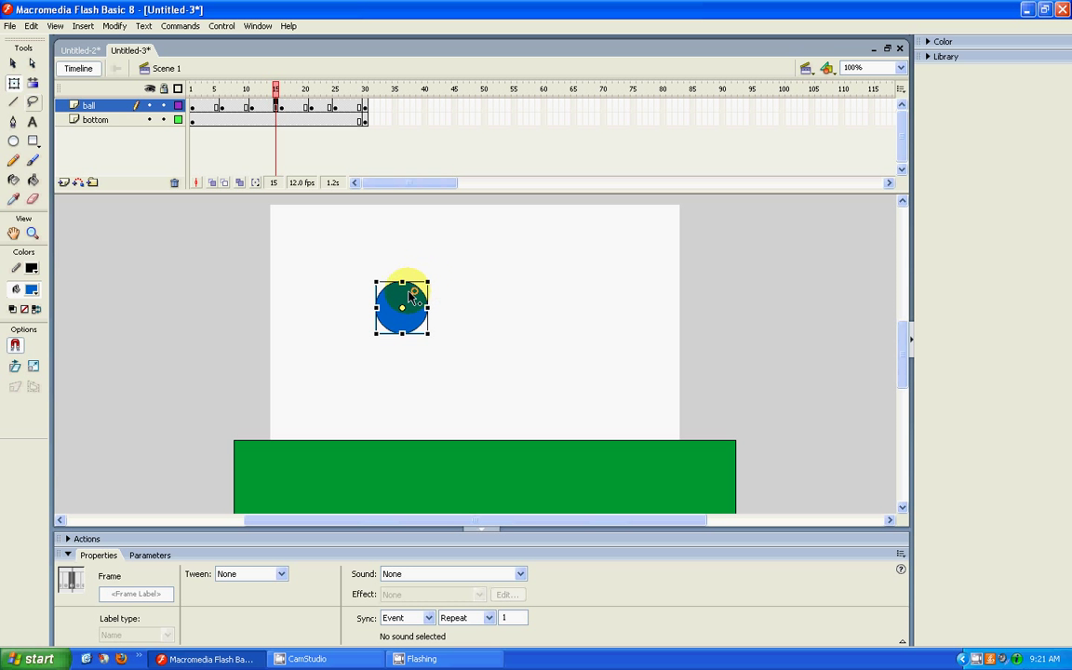
drag(400, 311, 449, 395)
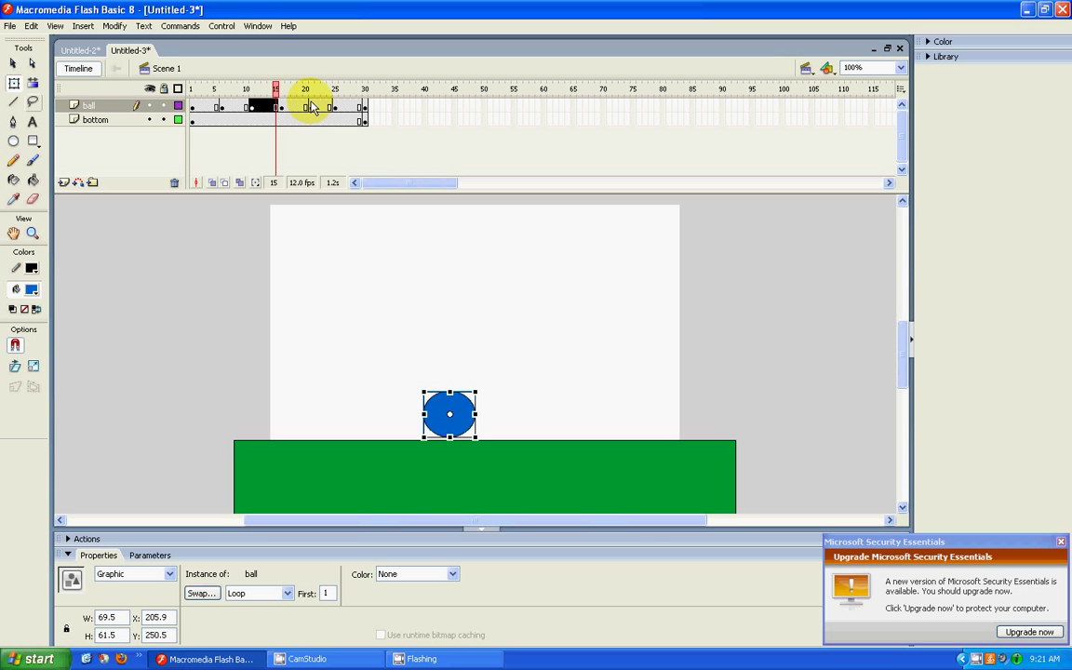
click(305, 105)
drag(484, 409, 508, 313)
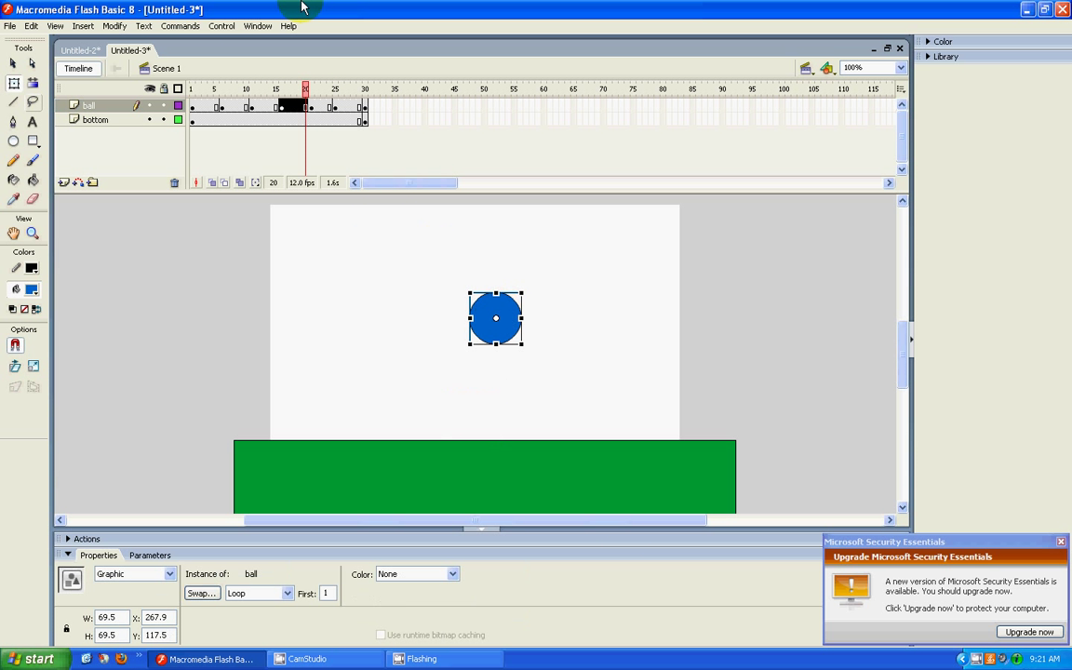
click(333, 104)
drag(601, 388, 615, 423)
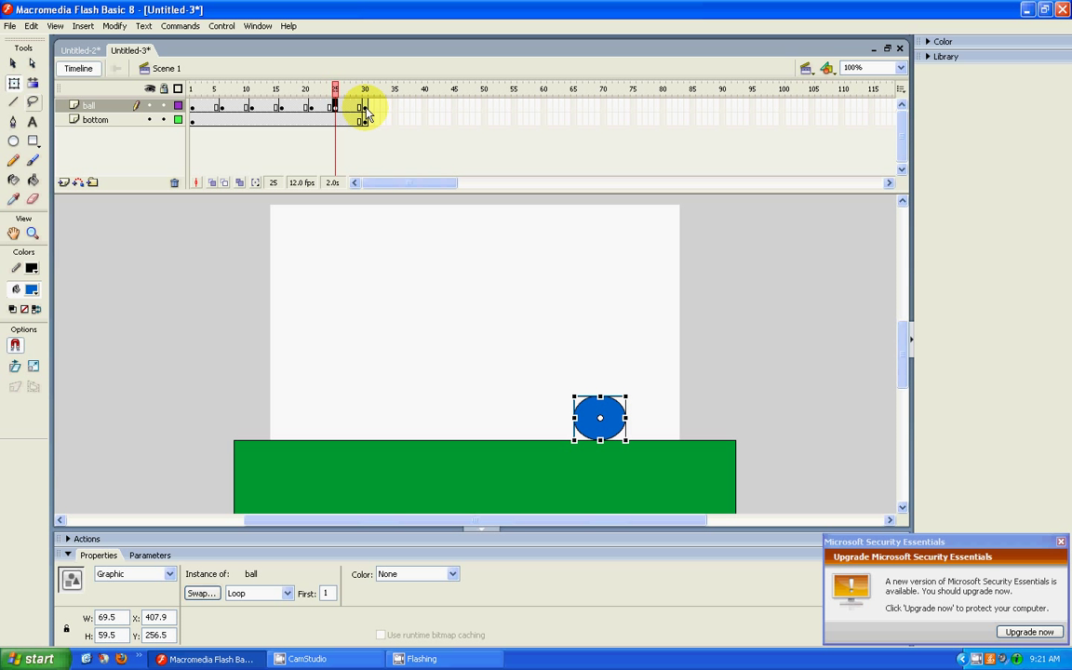
click(364, 108)
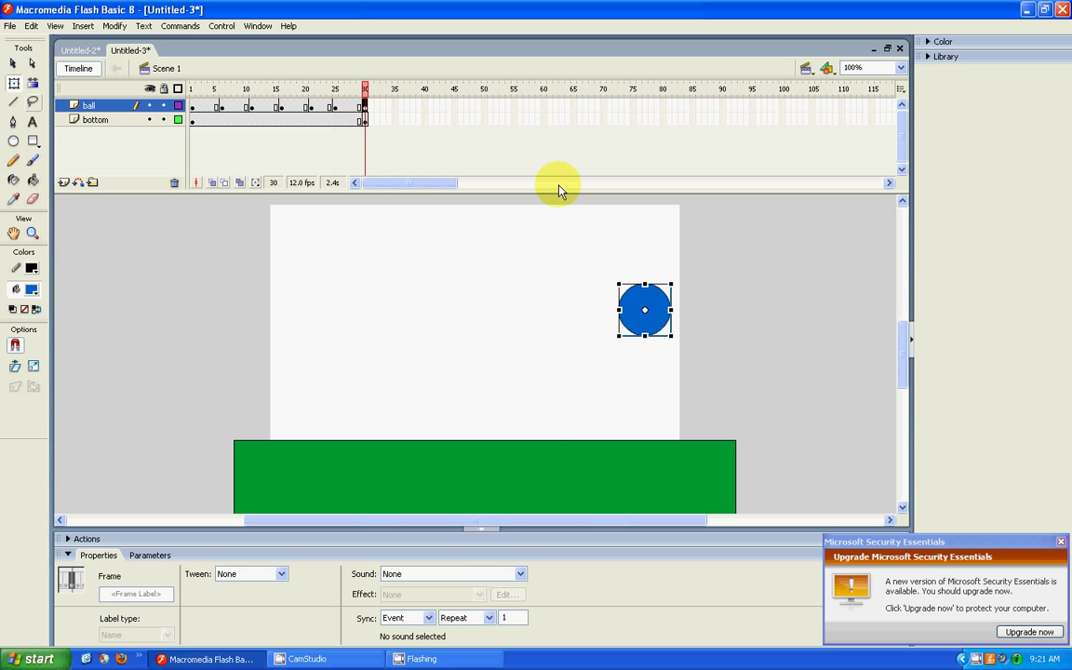
Create motion tweens on every span of the ball layer from frame 1 through frame 30.
click(205, 106)
right_click(206, 106)
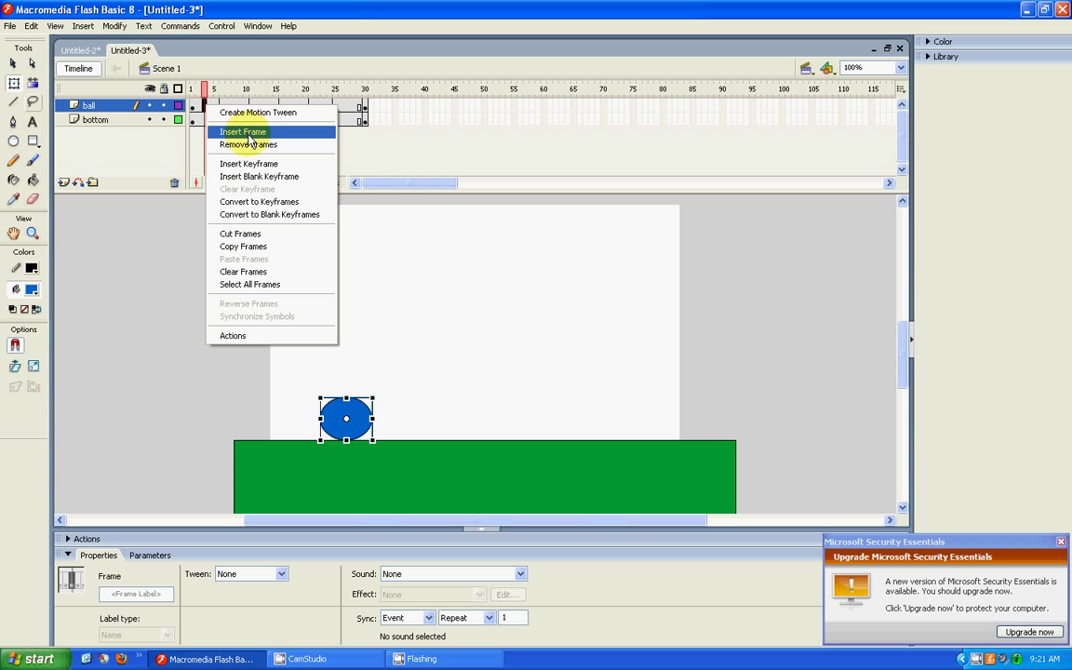
click(247, 112)
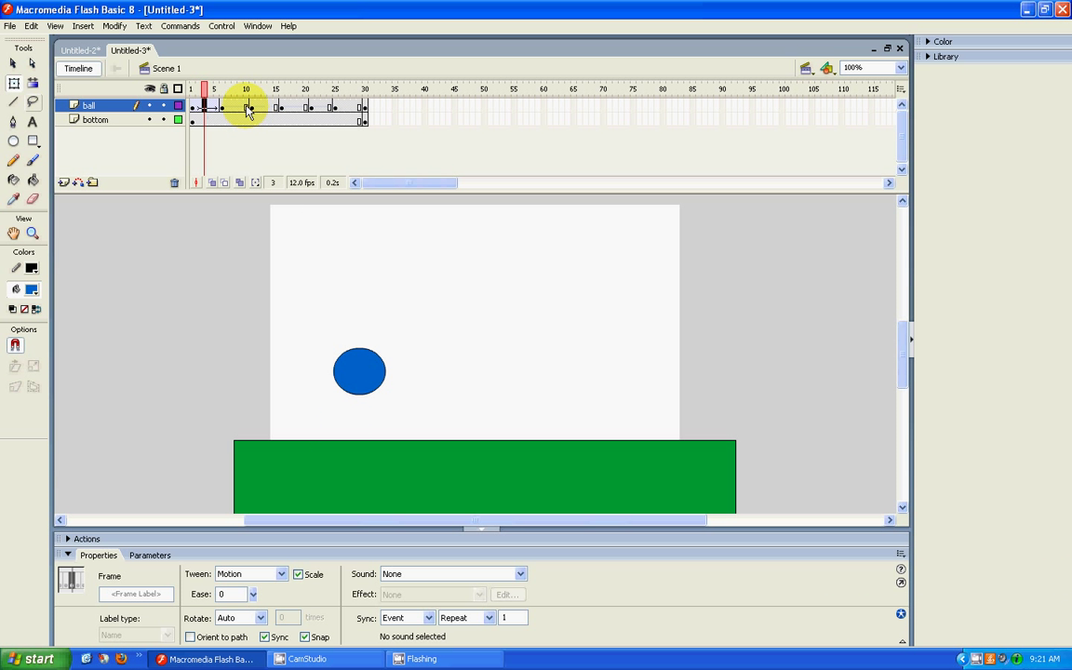
right_click(234, 108)
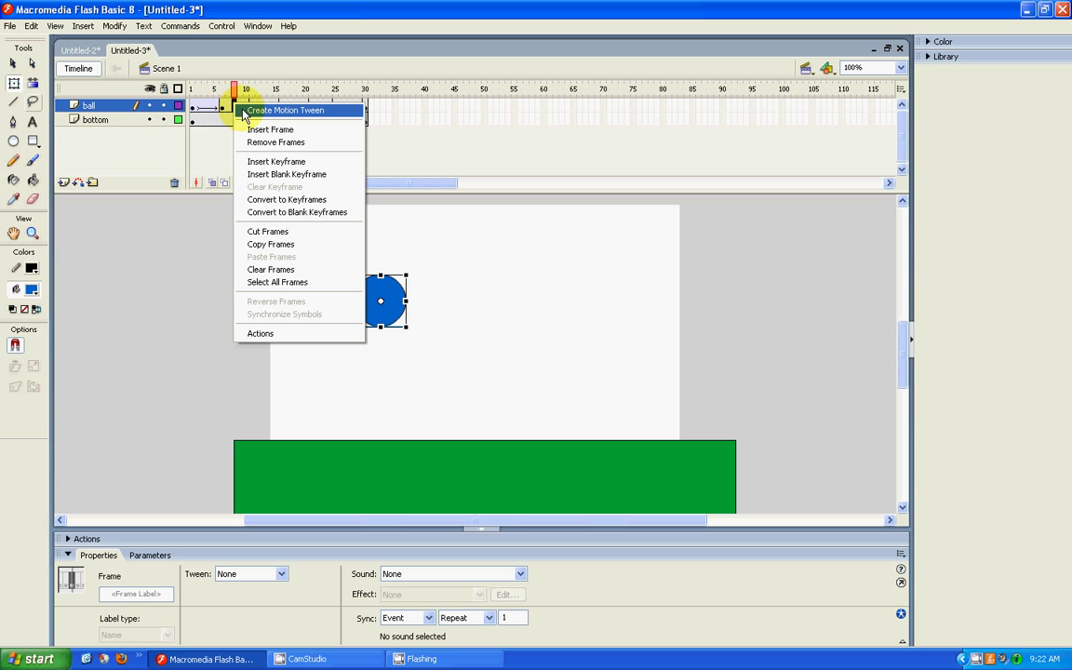
click(242, 108)
right_click(274, 108)
click(281, 110)
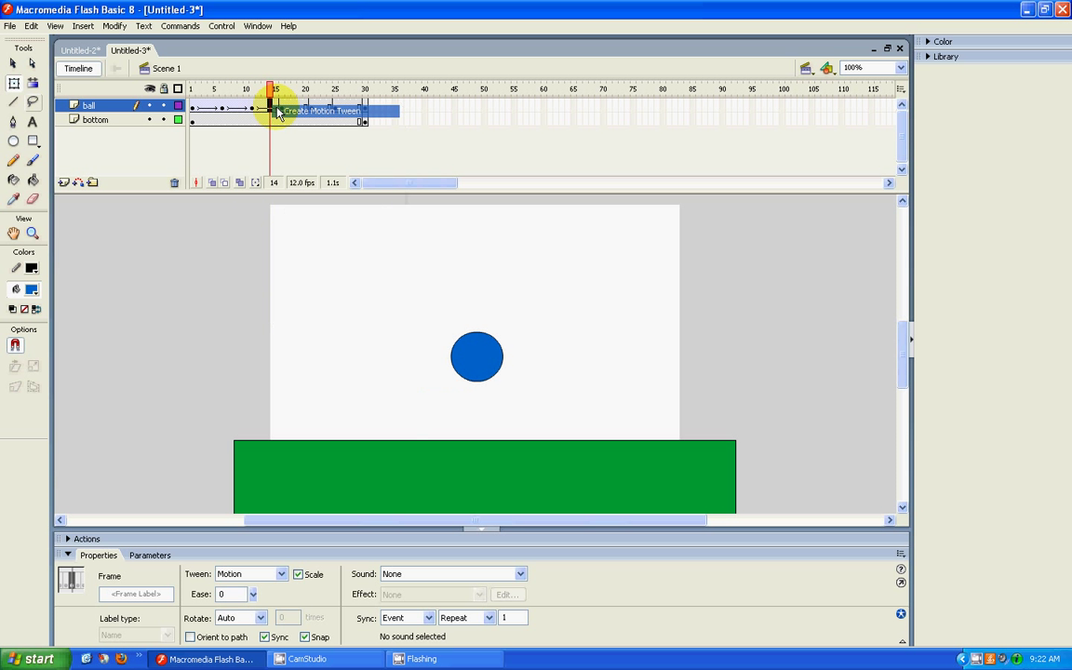
right_click(302, 107)
click(313, 112)
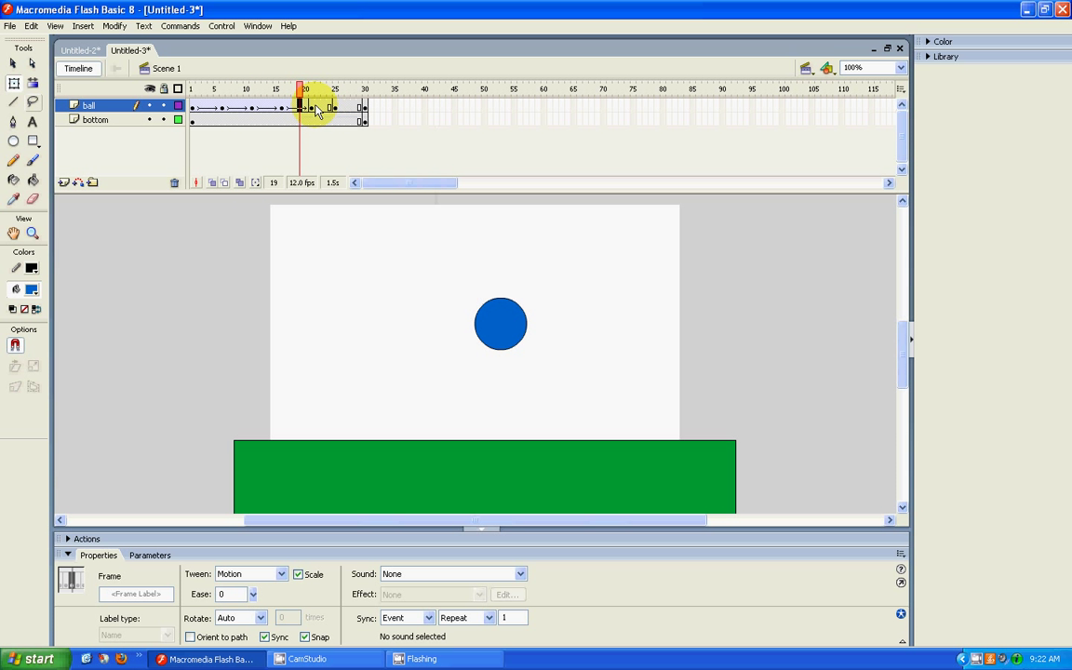
right_click(319, 108)
click(337, 111)
right_click(347, 108)
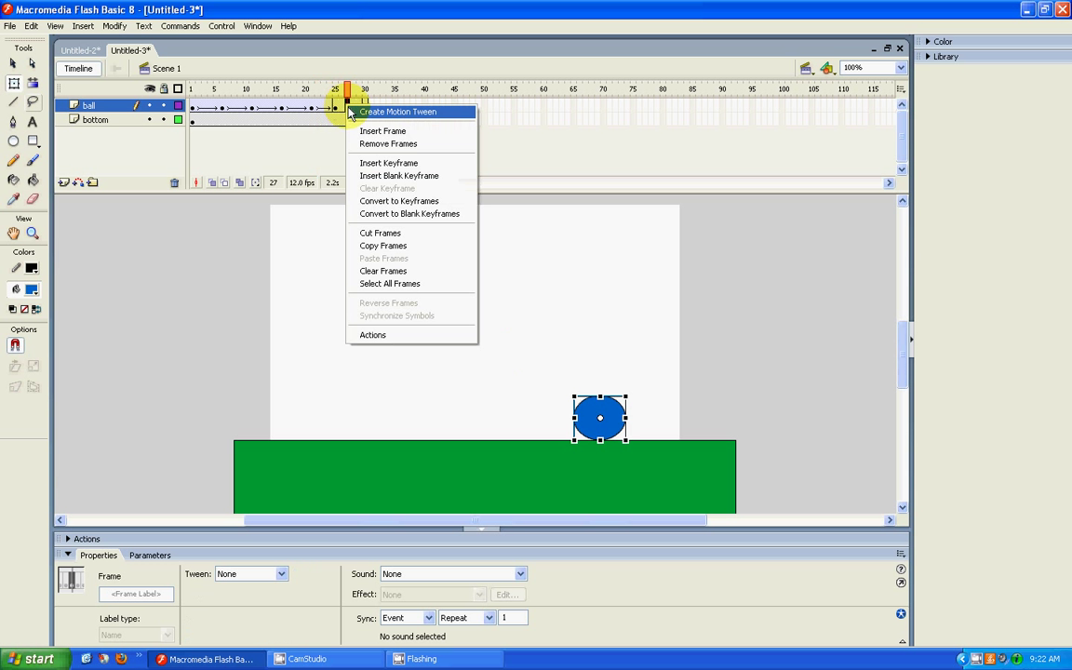
click(359, 110)
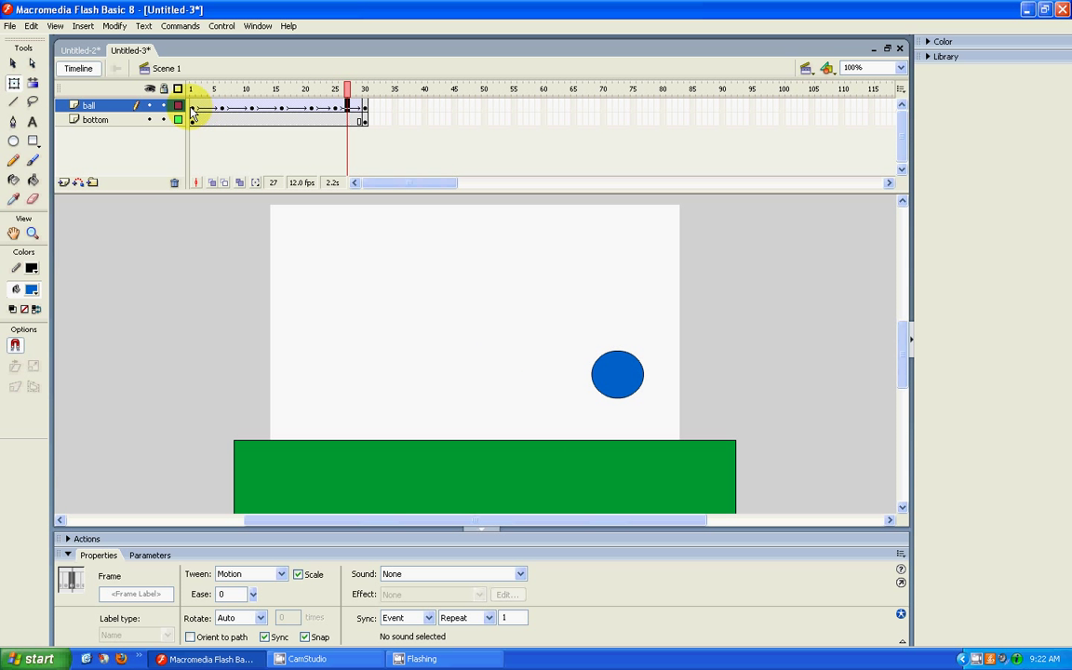
Scrub through frames 1–30, then test the movie in the Untitled-3.swf window.
drag(192, 100, 378, 89)
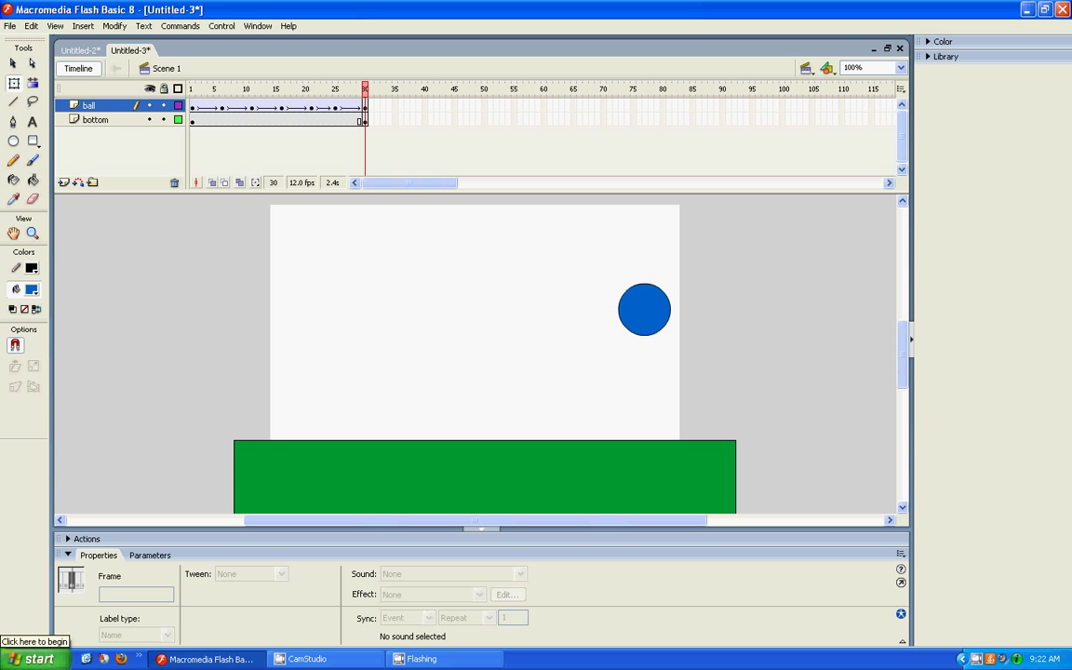
key(ctrl+Return)
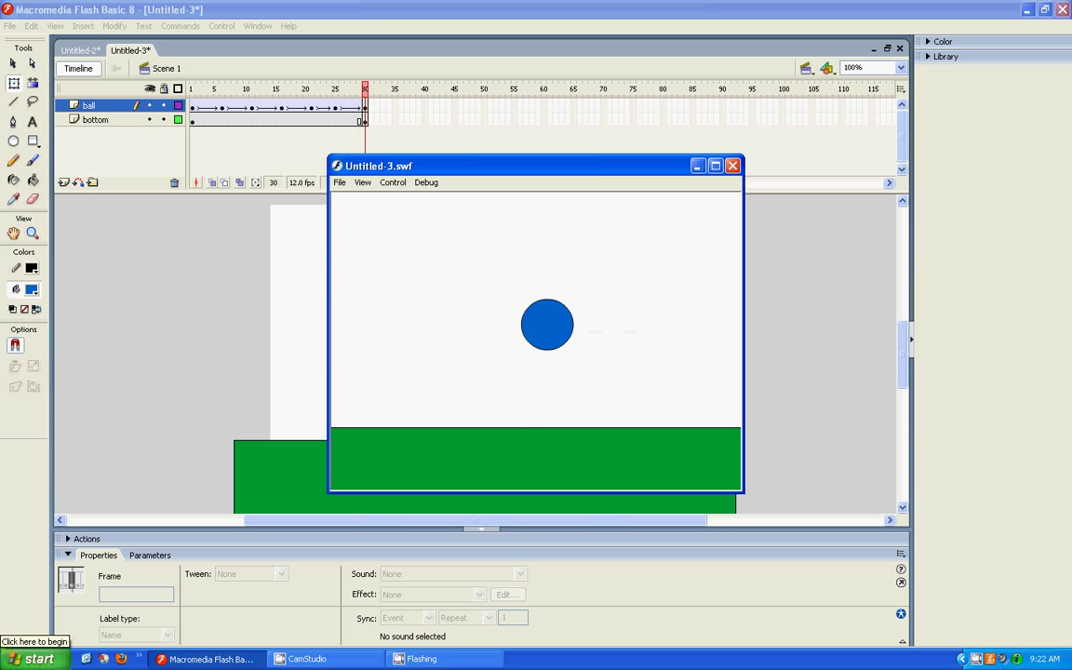